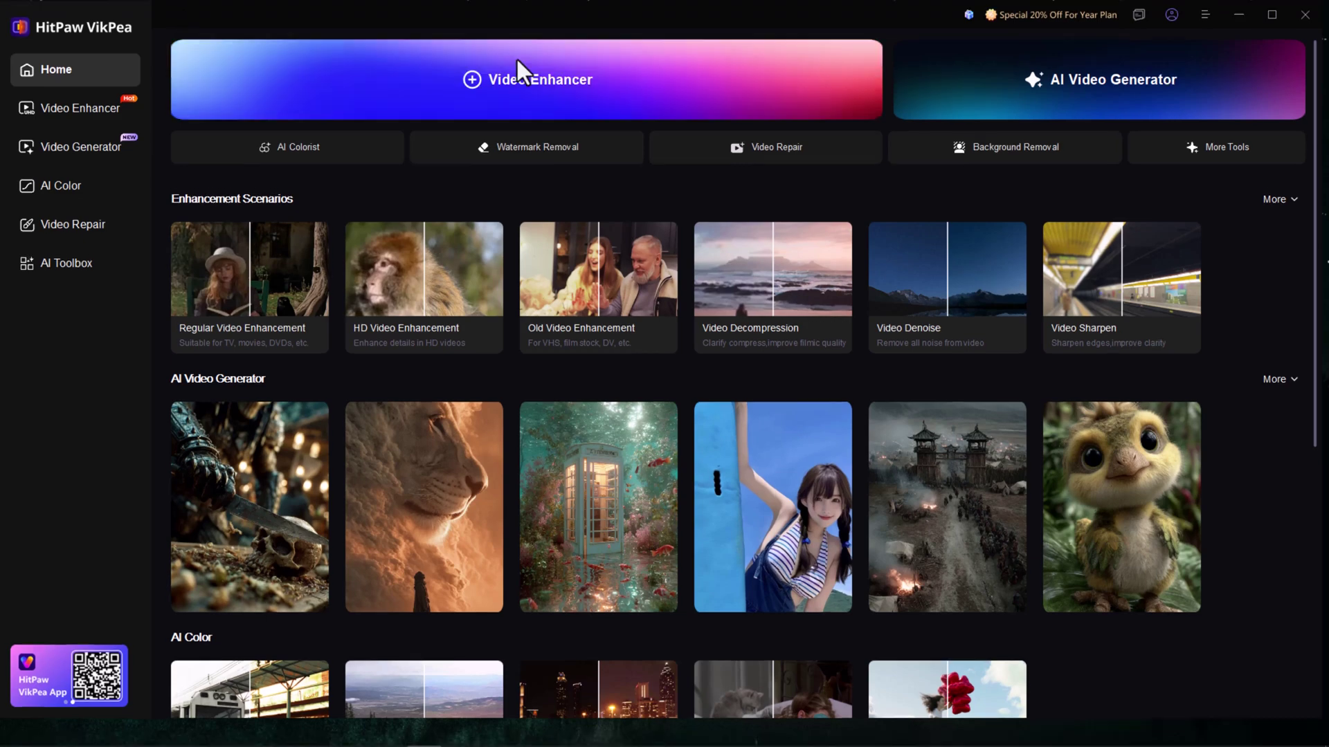
- Import the low quality video into the Video Enhancer
{"action": "left_click", "coordinate": [519, 67]}
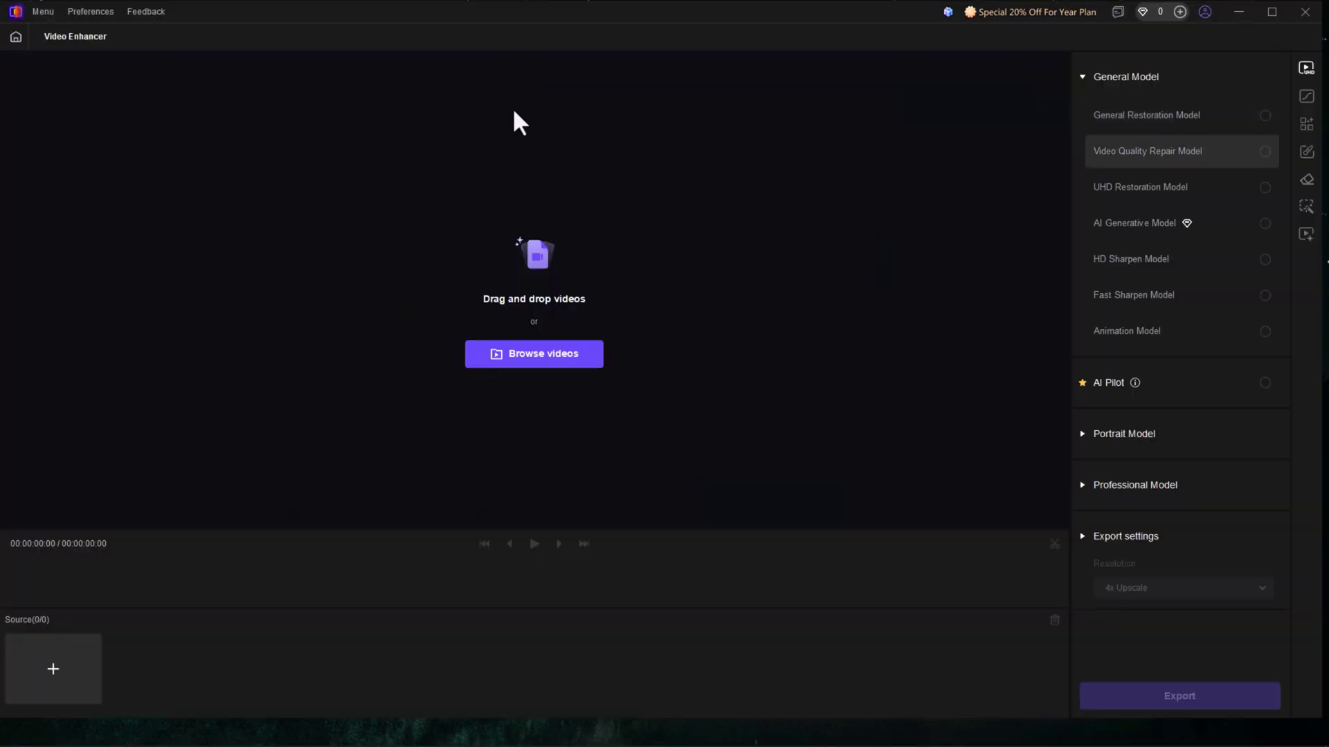
{"action": "left_click", "coordinate": [533, 355]}
{"action": "left_click", "coordinate": [677, 494]}
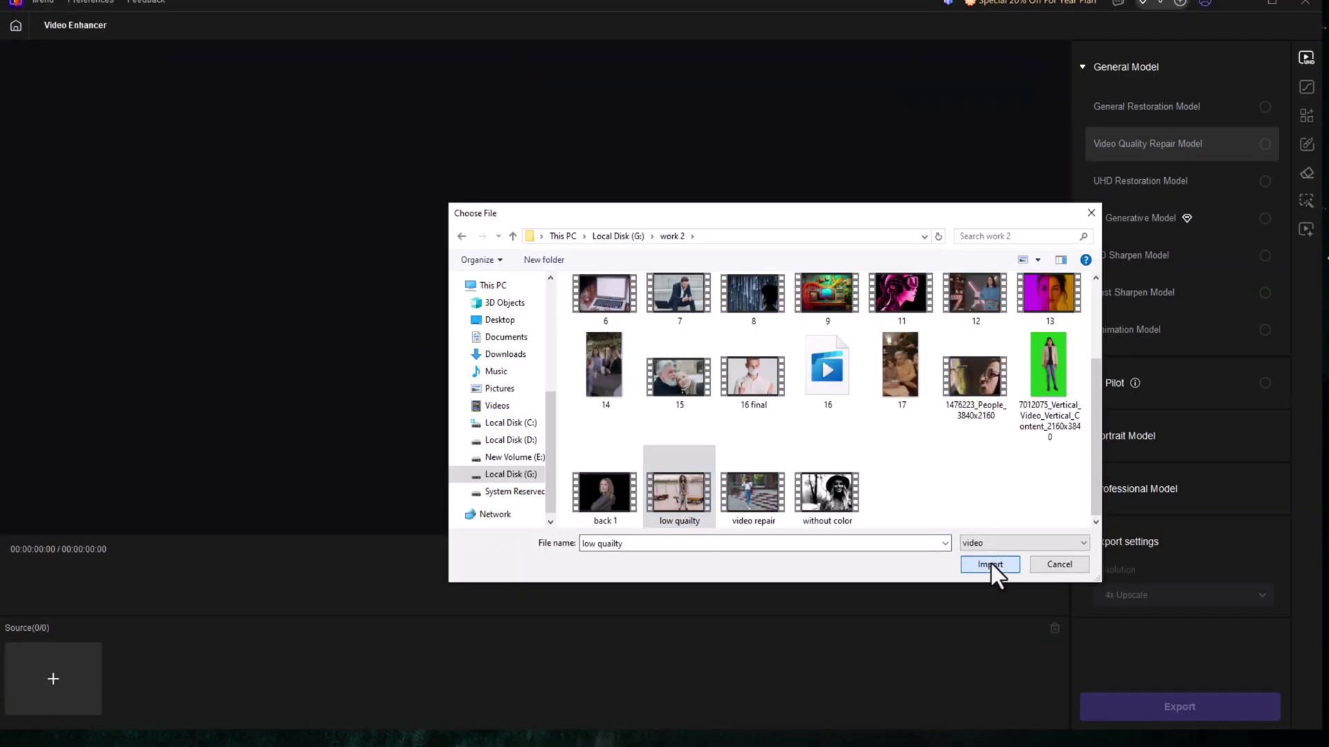
{"action": "left_click", "coordinate": [990, 564]}
- Keep 2x Upscale output, then generate and play the enhancement preview
{"action": "left_click", "coordinate": [1232, 599]}
{"action": "left_click", "coordinate": [1162, 457]}
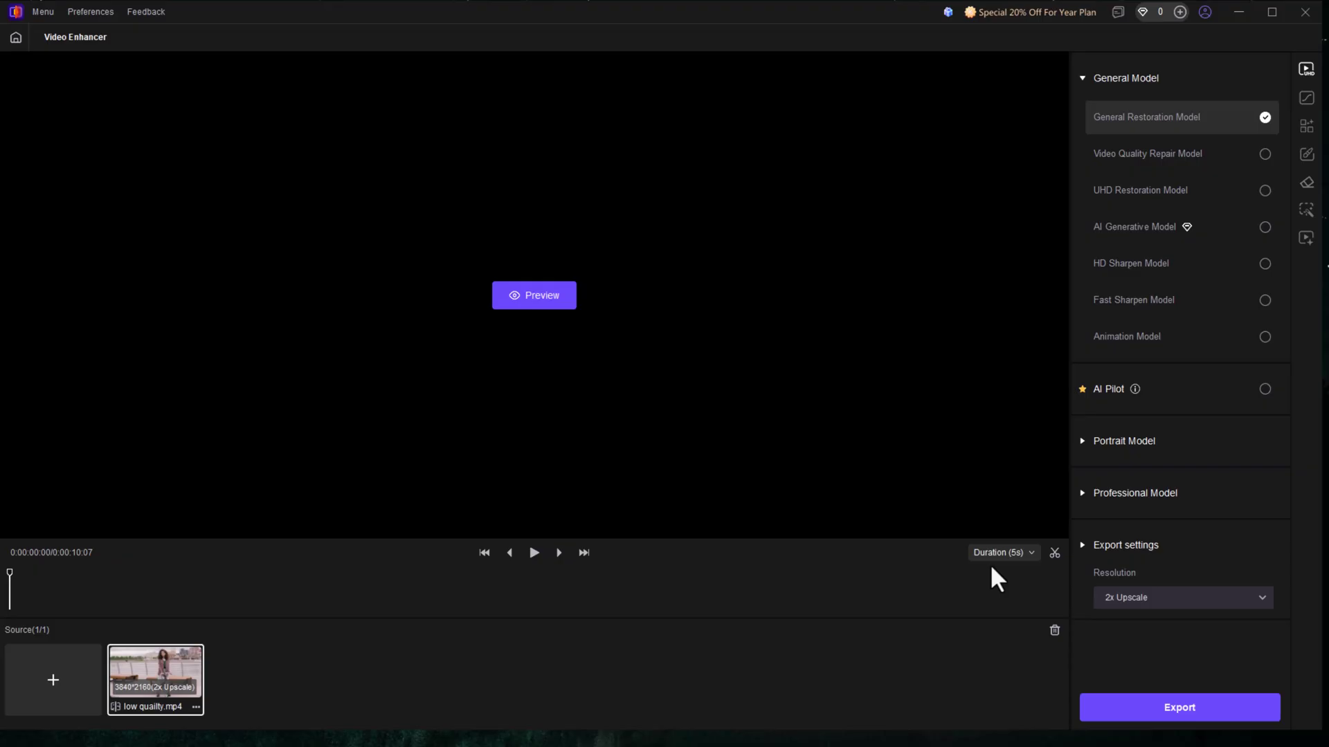
{"action": "left_click", "coordinate": [561, 304]}
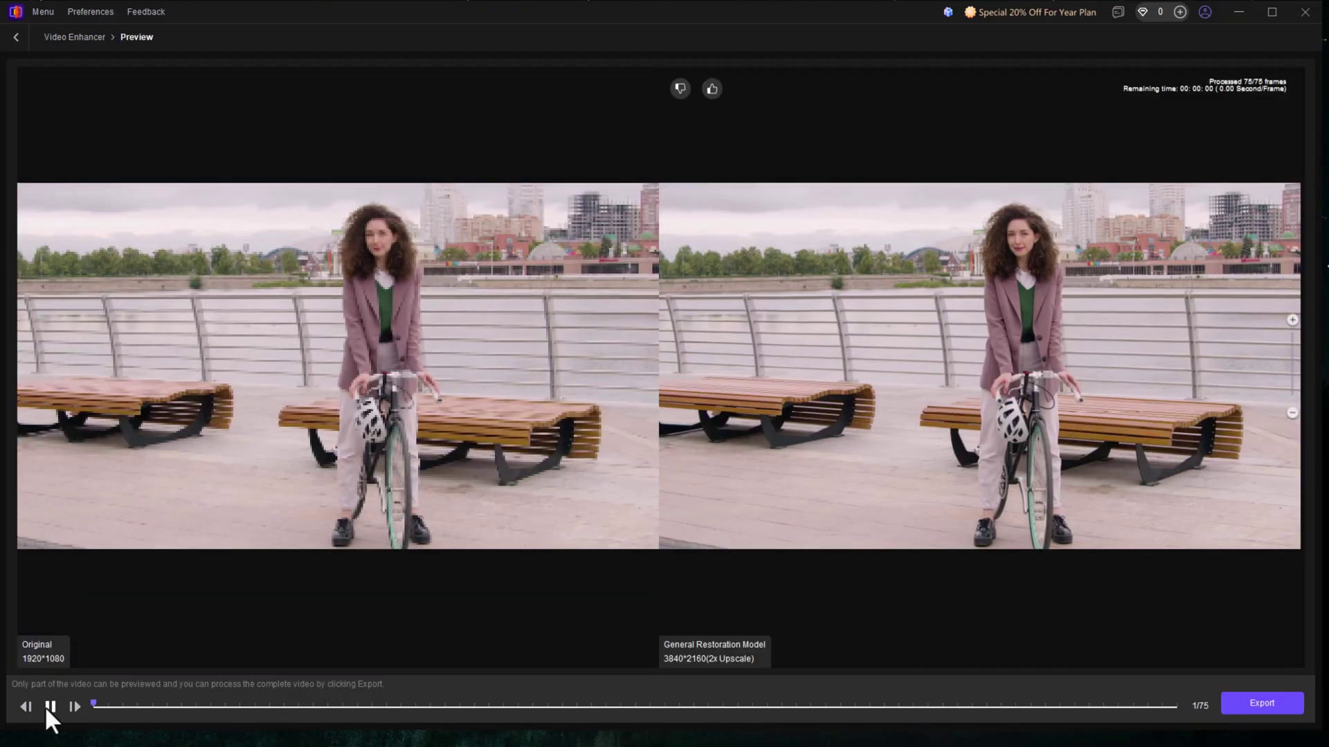
{"action": "left_click", "coordinate": [48, 707]}
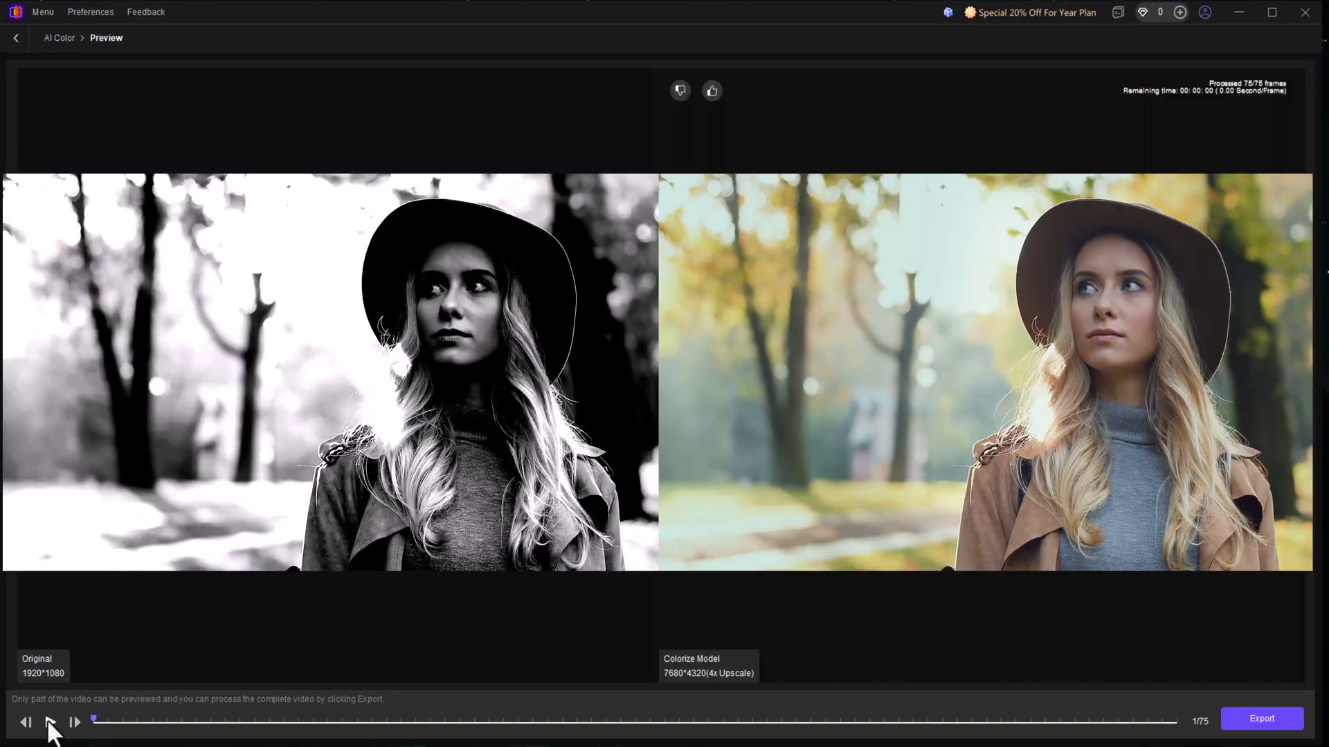
- Play the Colorize Model preview to watch the colorized video
{"action": "left_click", "coordinate": [50, 723]}
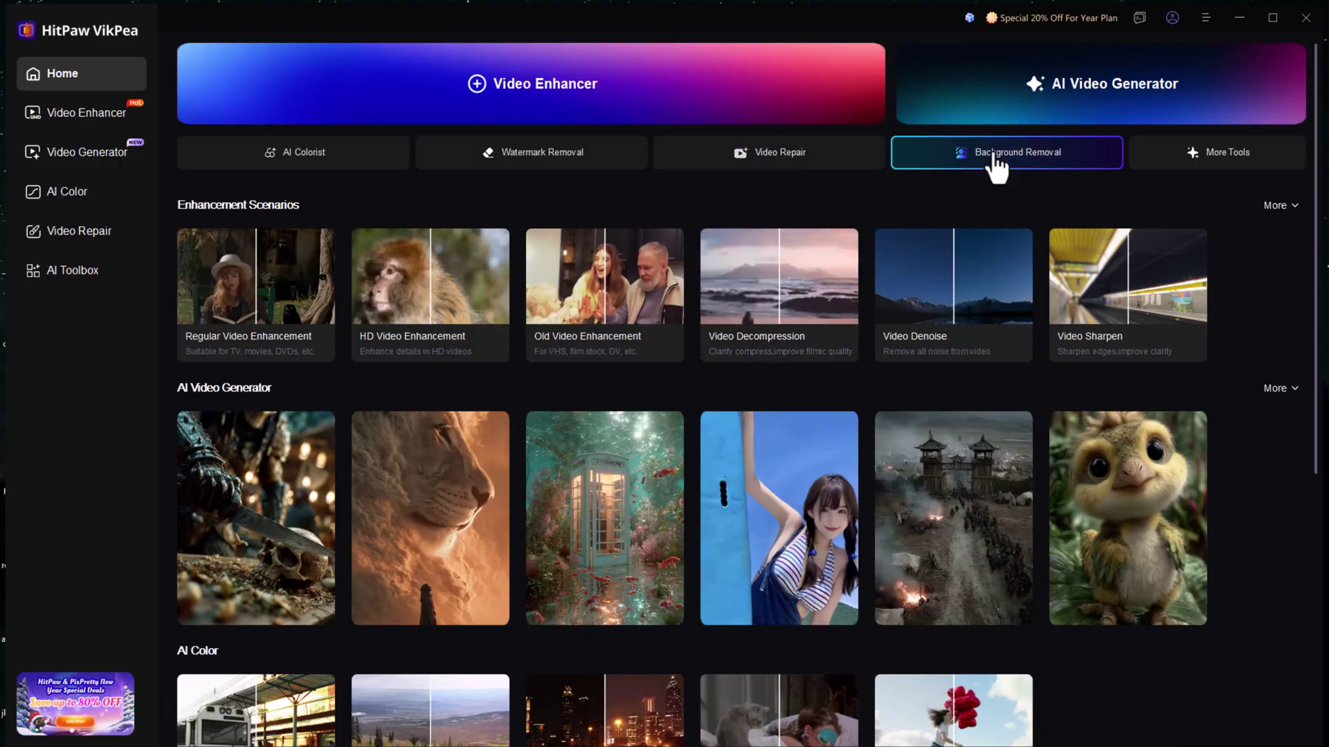
- Import the back 1 video into the Background Removal tool
{"action": "left_click", "coordinate": [986, 163]}
{"action": "left_click", "coordinate": [687, 412]}
{"action": "scroll", "coordinate": [537, 282], "scroll_direction": "down", "scroll_amount": 2}
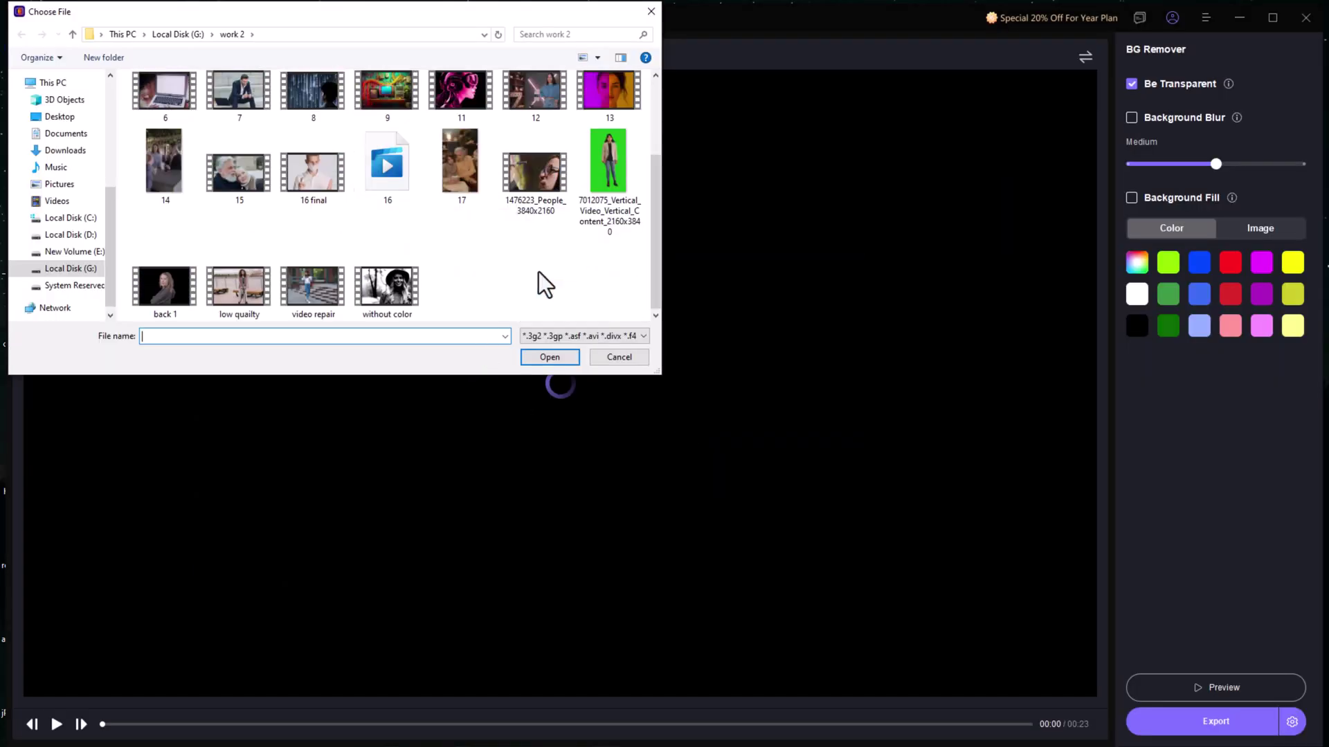
{"action": "left_click", "coordinate": [193, 299]}
{"action": "left_click", "coordinate": [528, 357]}
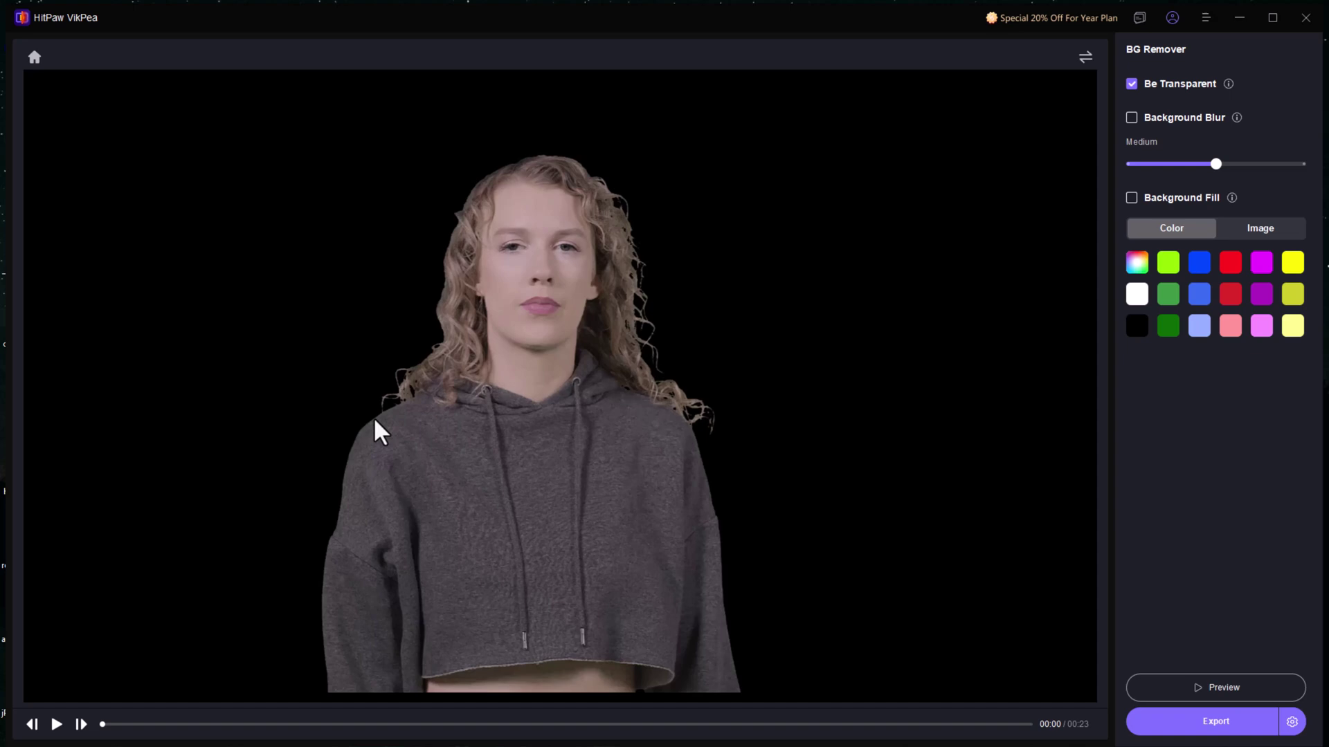
- Preview the transparent background, then try periwinkle and bright blue fills and an image fill
{"action": "left_click", "coordinate": [1222, 689]}
{"action": "left_click", "coordinate": [1228, 685]}
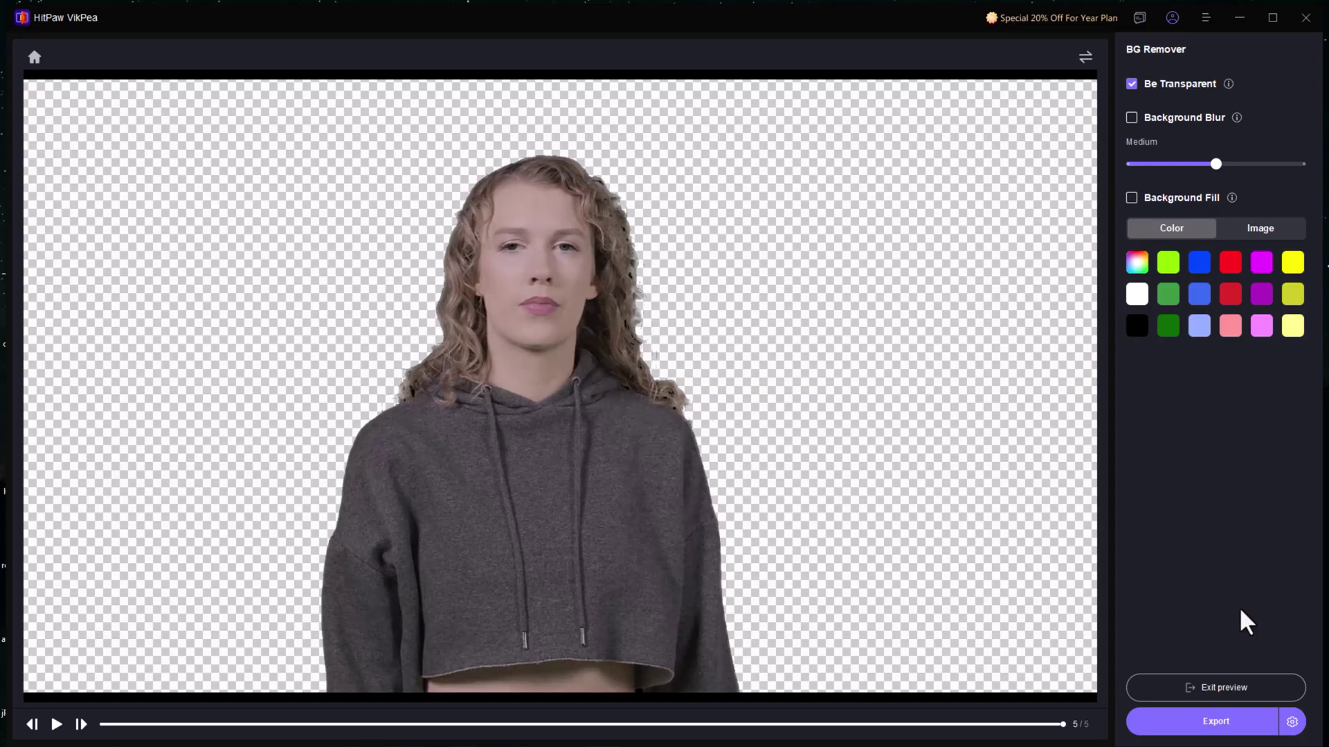
{"action": "left_click", "coordinate": [1195, 331]}
{"action": "left_click", "coordinate": [1199, 262]}
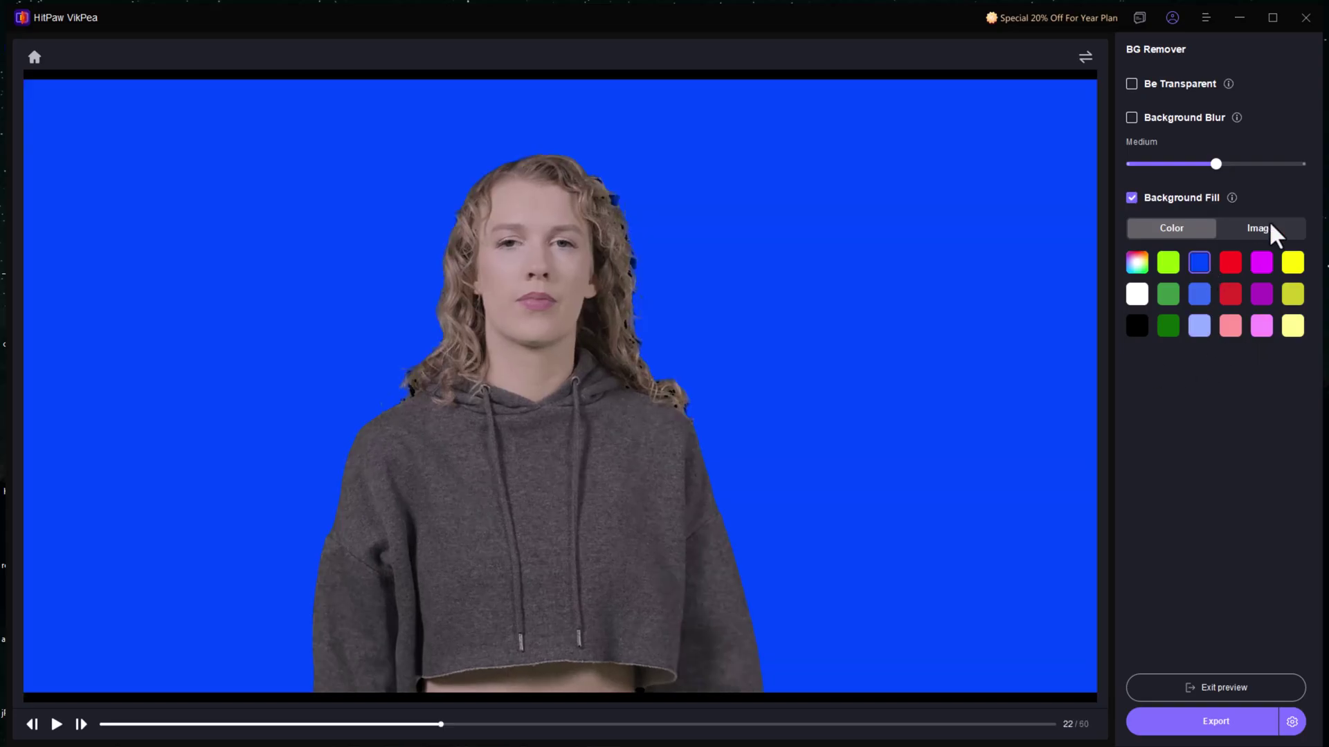
{"action": "left_click", "coordinate": [1249, 232]}
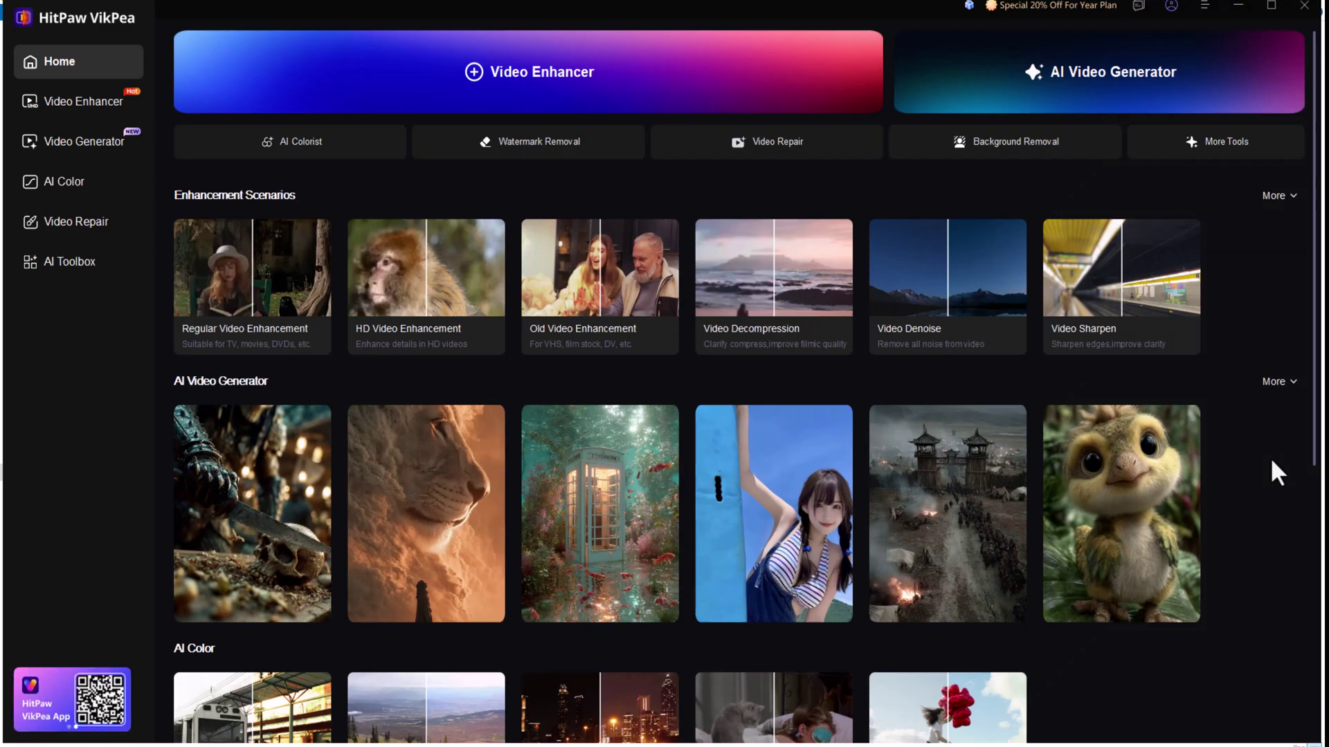
{"action": "scroll", "coordinate": [1272, 461], "scroll_direction": "down", "scroll_amount": 6}
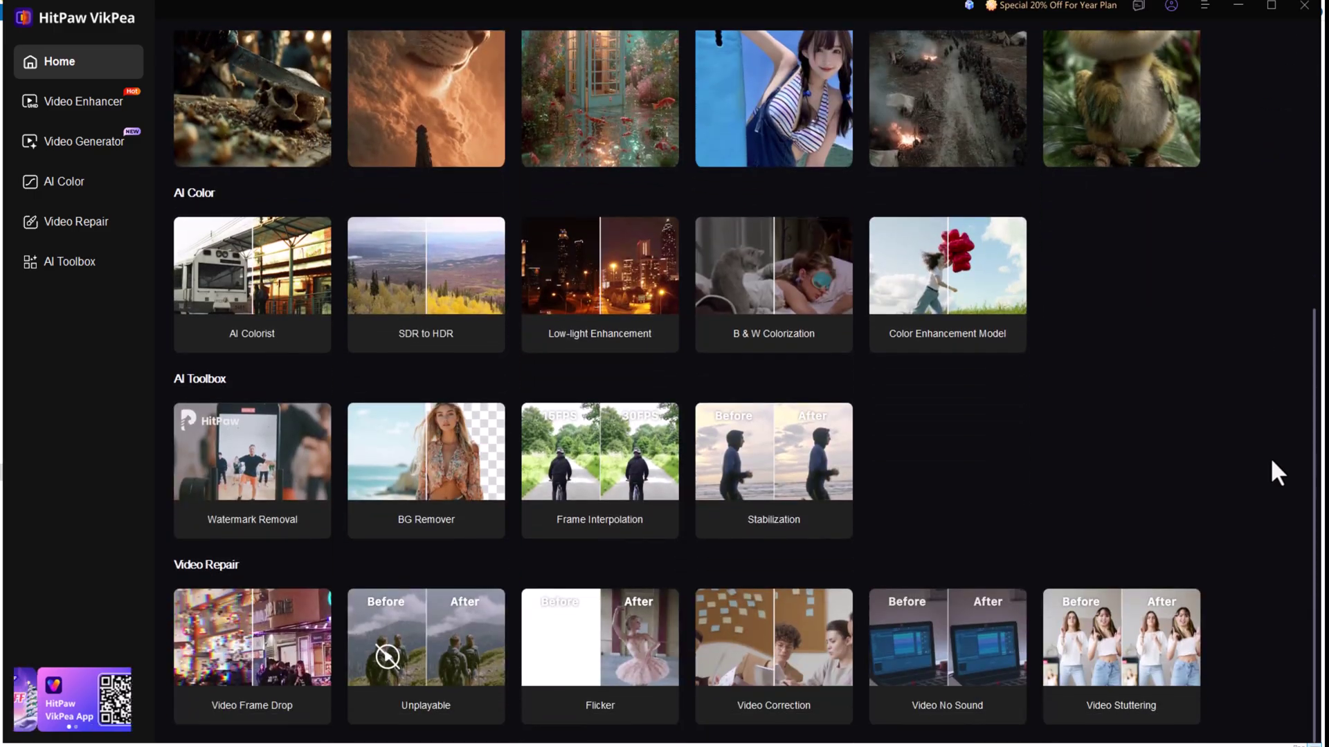
{"action": "scroll", "coordinate": [1269, 457], "scroll_direction": "up", "scroll_amount": 6}
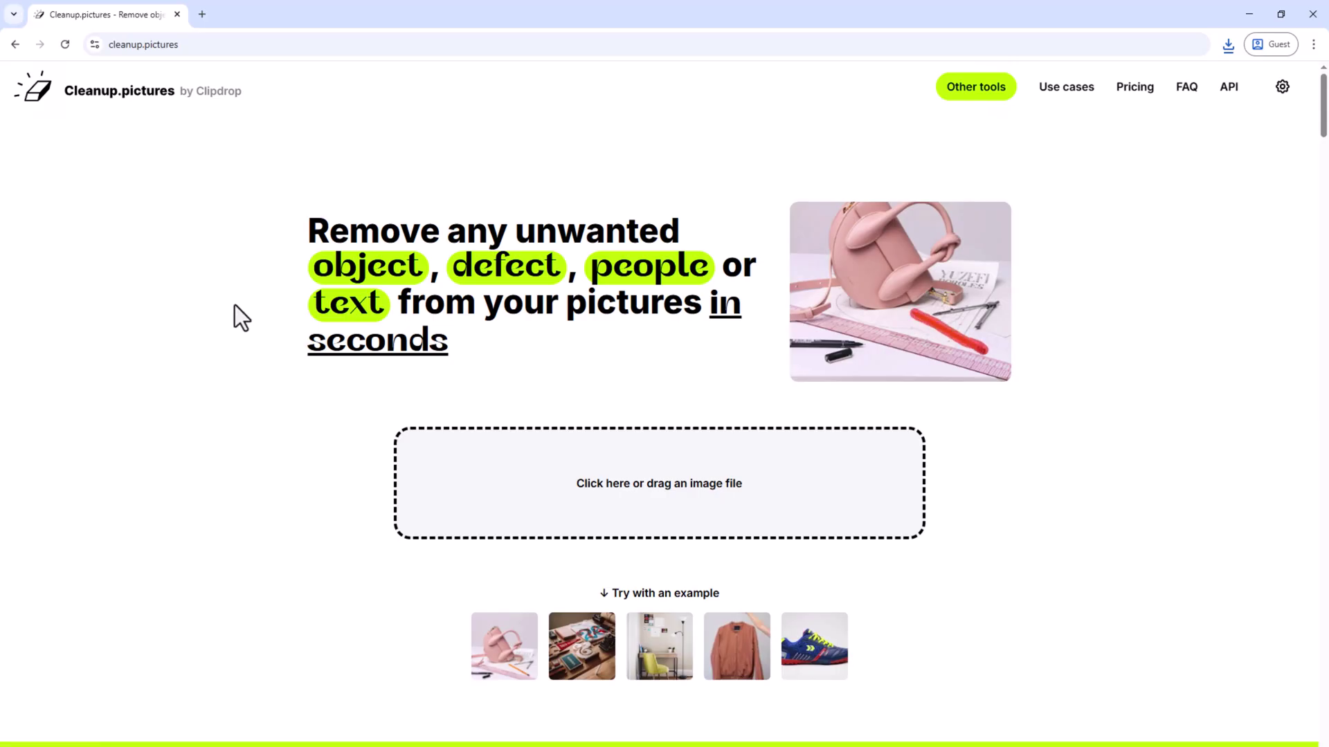
- Upload unobject from G:\work, brush out the Before text, and compare with the original
{"action": "left_click", "coordinate": [656, 517]}
{"action": "left_click", "coordinate": [68, 487]}
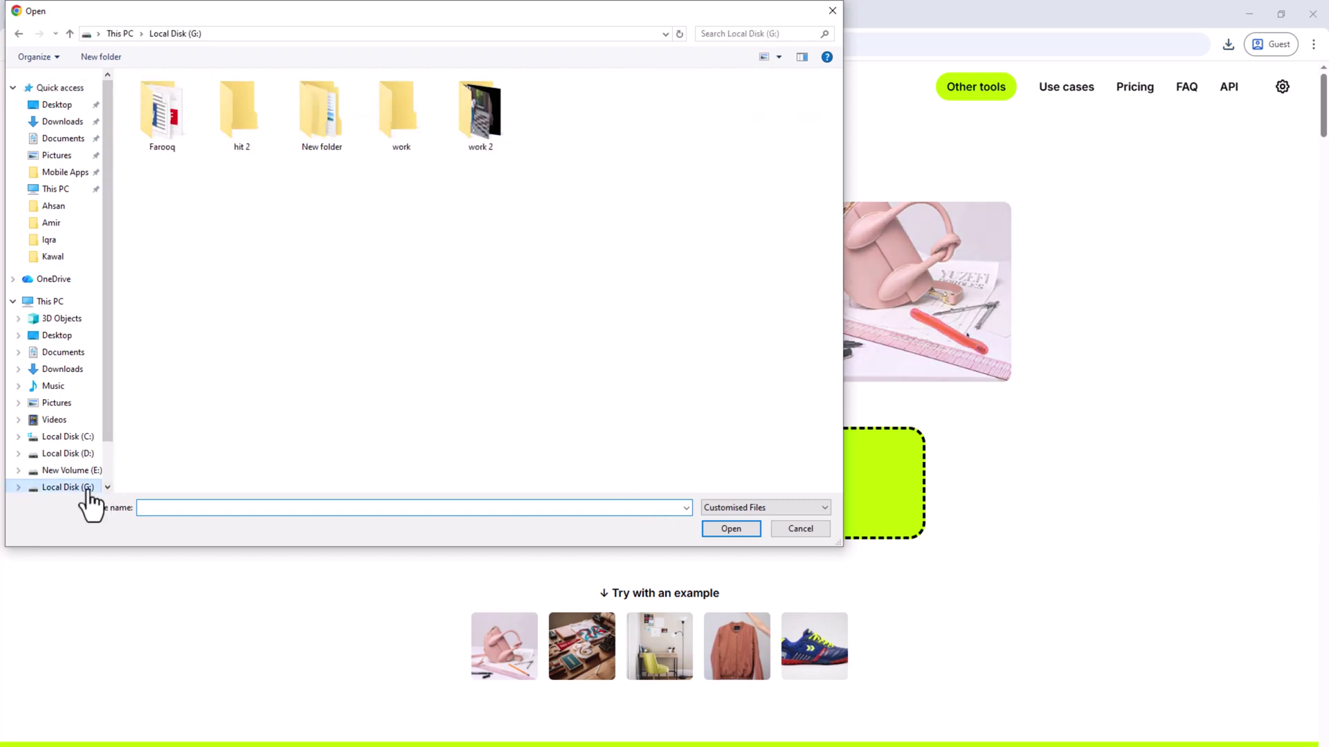
{"action": "double_click", "coordinate": [397, 108]}
{"action": "left_click", "coordinate": [796, 340]}
{"action": "left_click", "coordinate": [724, 536]}
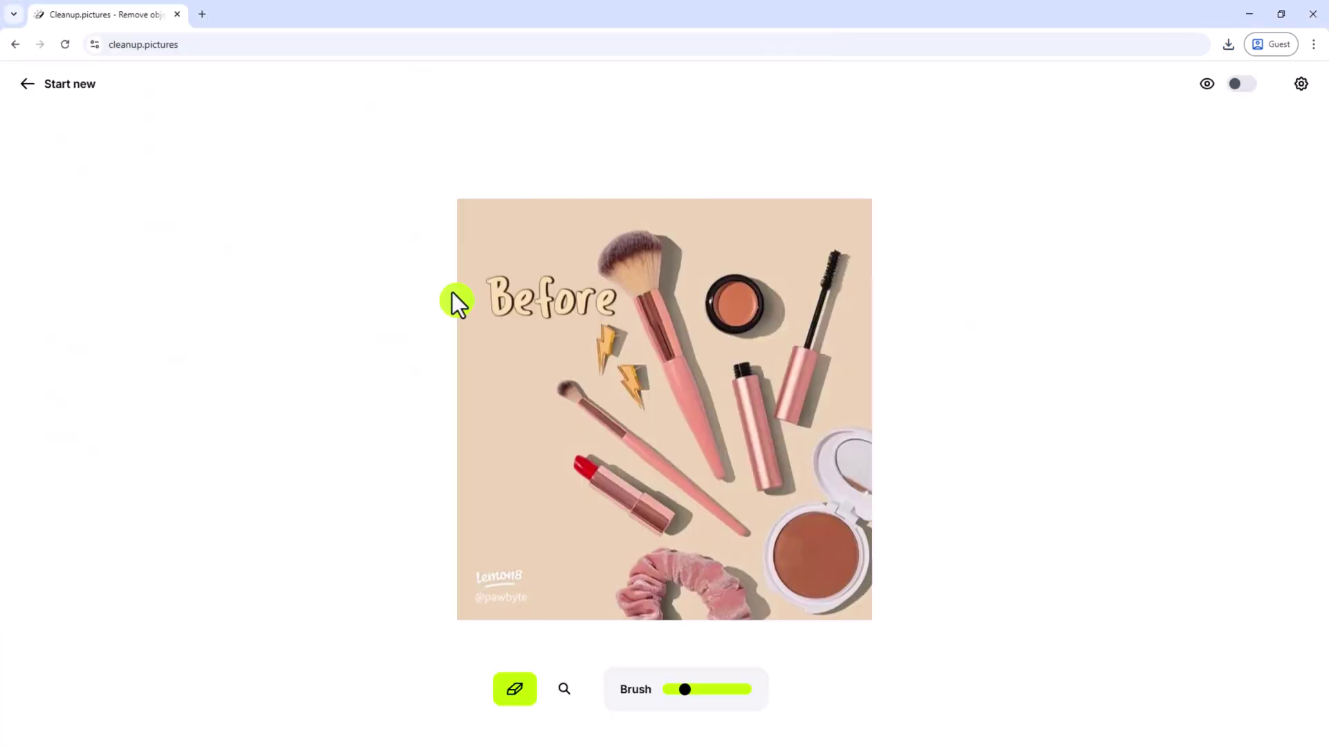
{"action": "left_click_drag", "start_coordinate": [633, 377], "coordinate": [643, 399]}
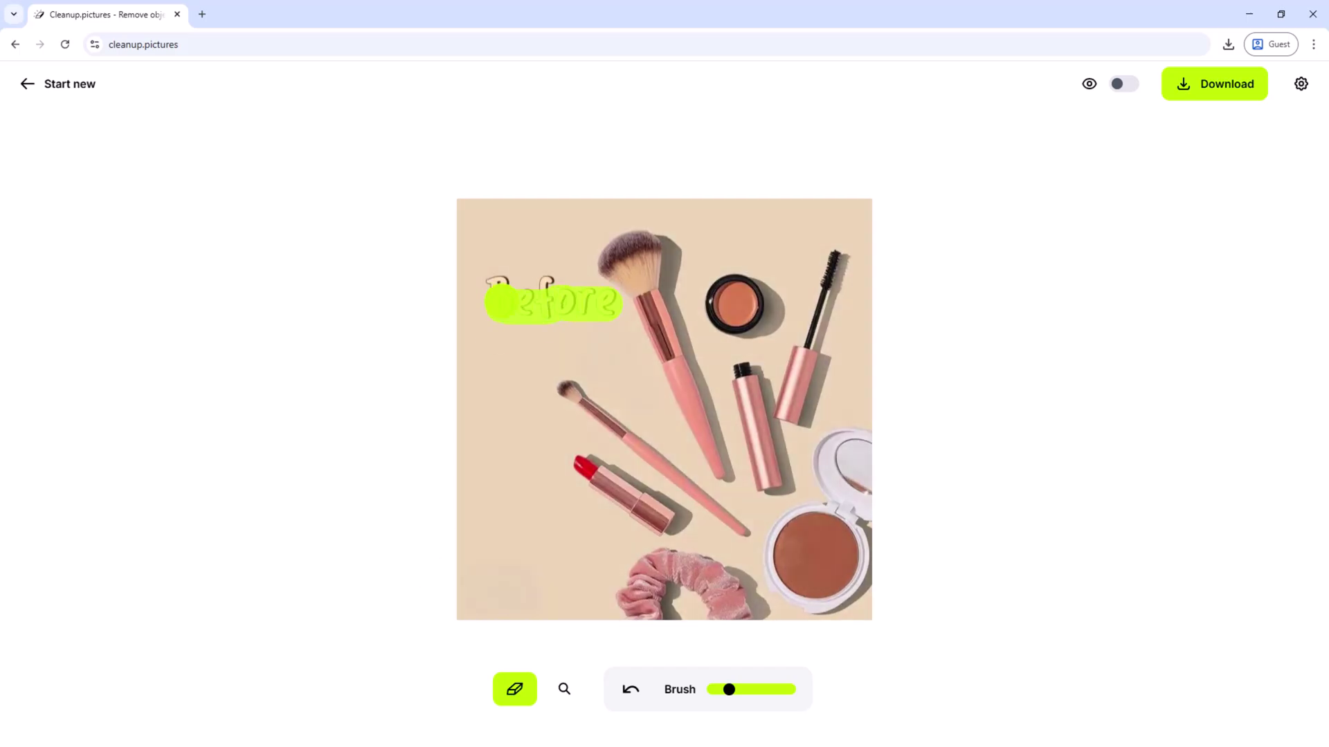
{"action": "left_click", "coordinate": [1124, 89]}
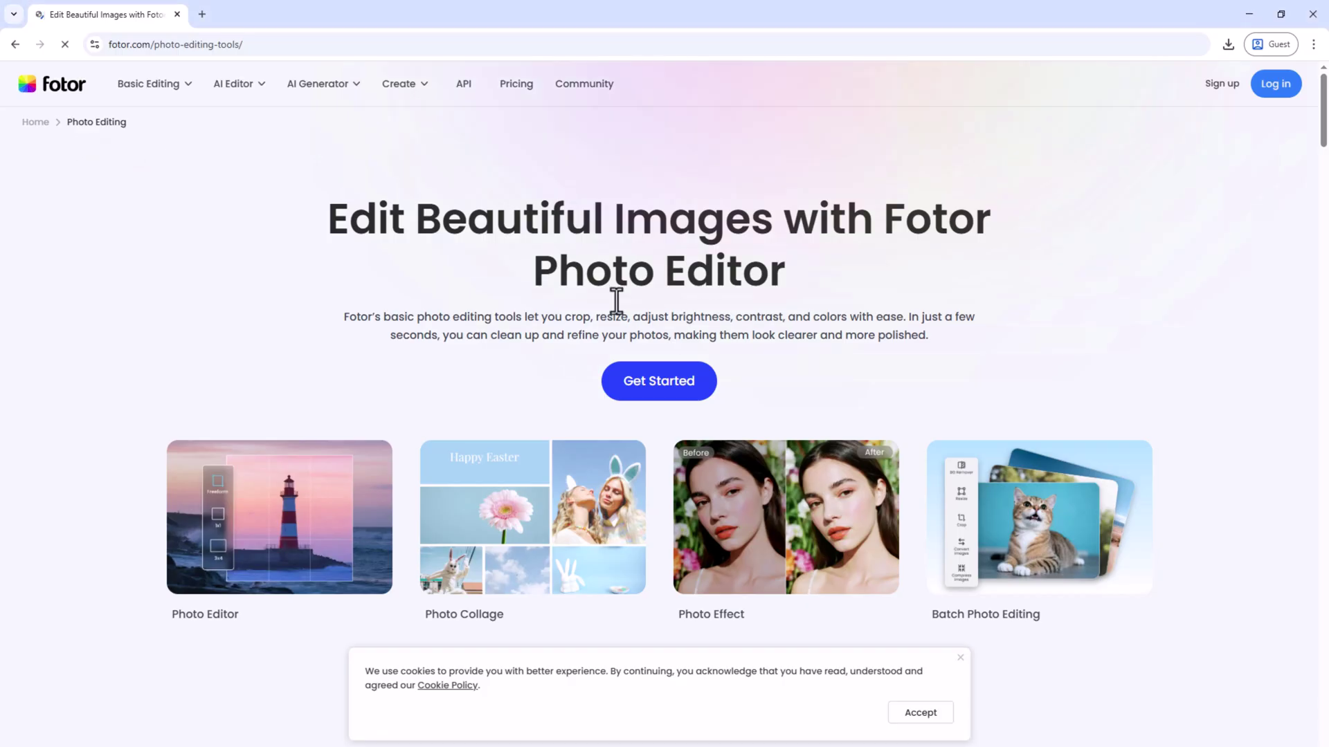
- Scroll Fotor's photo editing tools list to the bottom and close the cookie banner
{"action": "scroll", "coordinate": [609, 301], "scroll_direction": "down", "scroll_amount": 15}
{"action": "scroll", "coordinate": [575, 325], "scroll_direction": "down", "scroll_amount": 10}
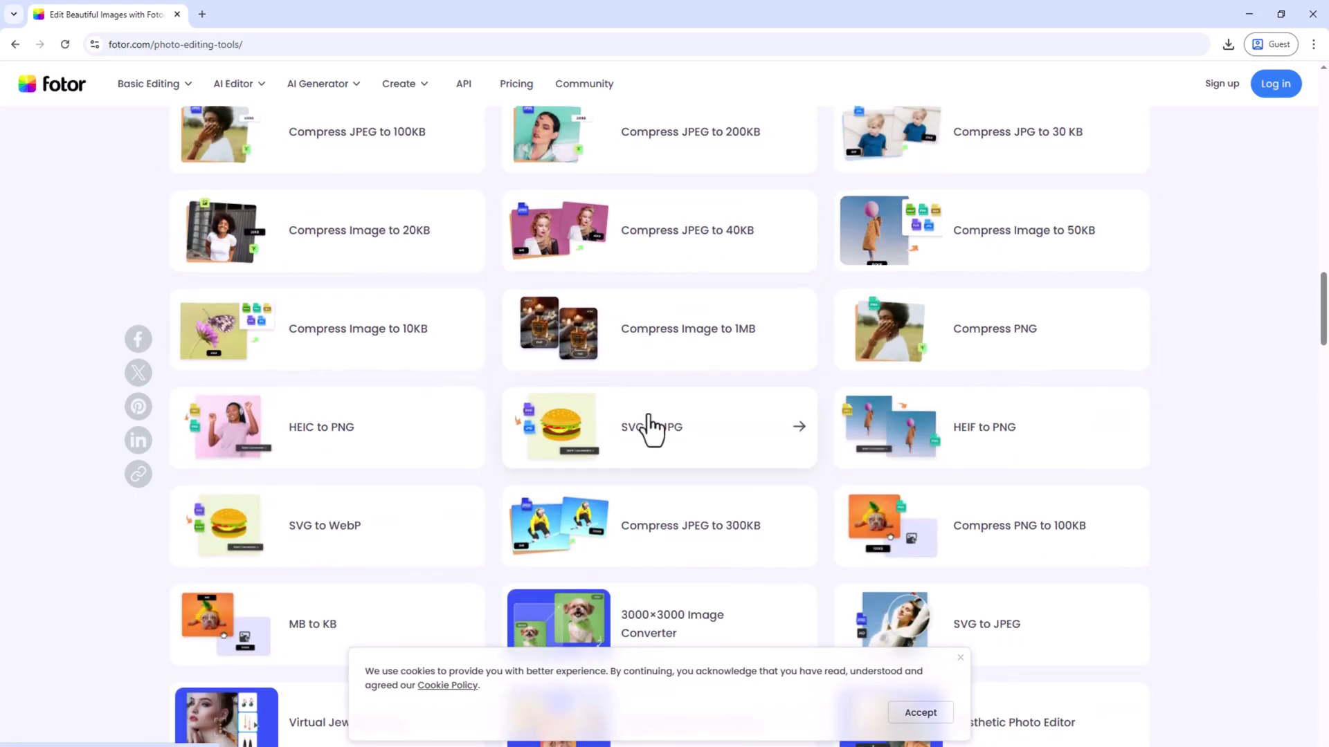
{"action": "scroll", "coordinate": [860, 376], "scroll_direction": "down", "scroll_amount": 6}
{"action": "scroll", "coordinate": [291, 450], "scroll_direction": "down", "scroll_amount": 18}
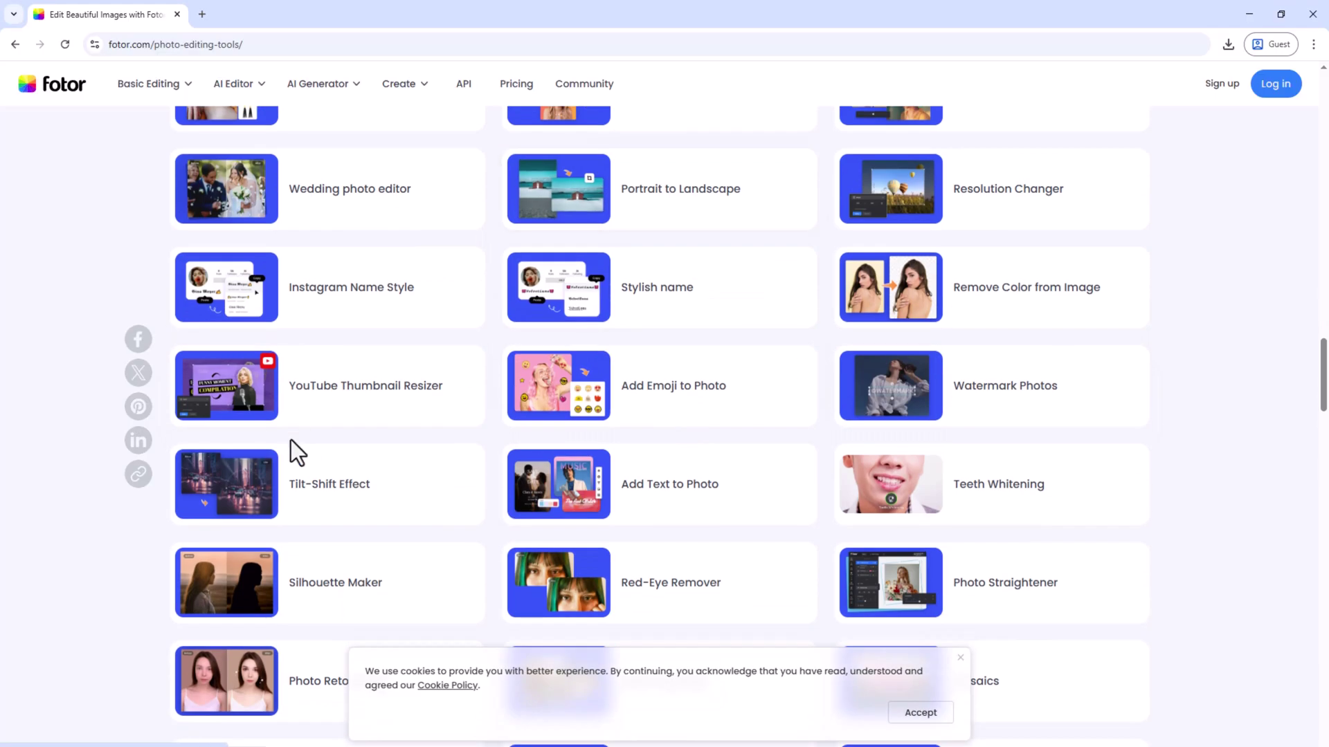
{"action": "scroll", "coordinate": [301, 492], "scroll_direction": "down", "scroll_amount": 18}
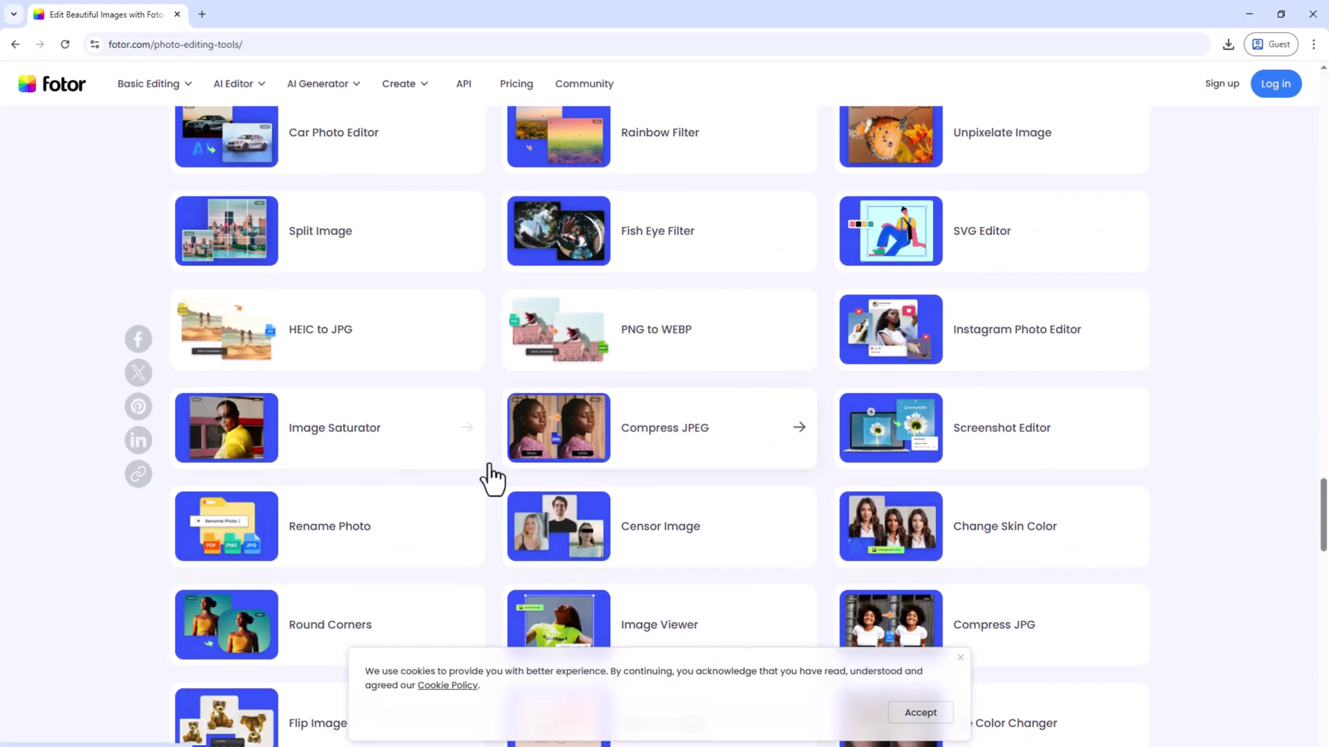
{"action": "scroll", "coordinate": [552, 450], "scroll_direction": "down", "scroll_amount": 9}
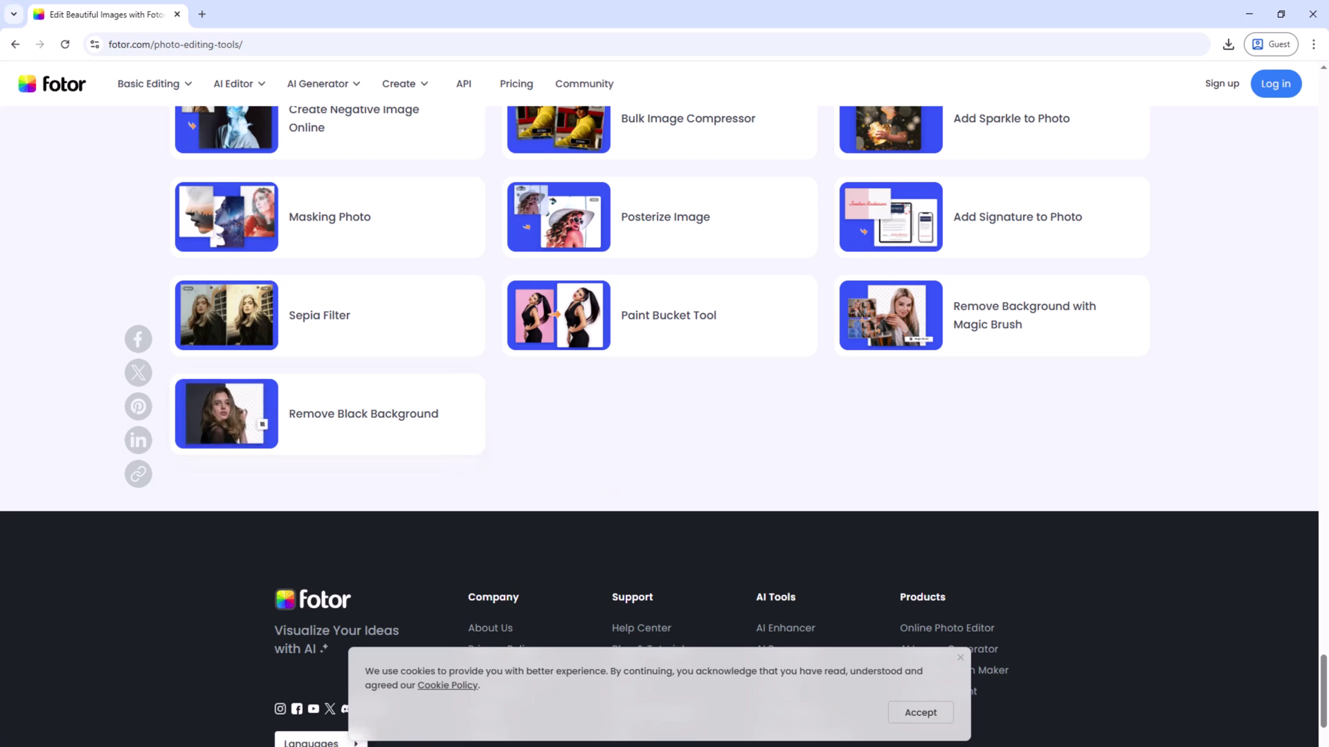
{"action": "left_click", "coordinate": [961, 657]}
{"action": "scroll", "coordinate": [831, 577], "scroll_direction": "up", "scroll_amount": 3}
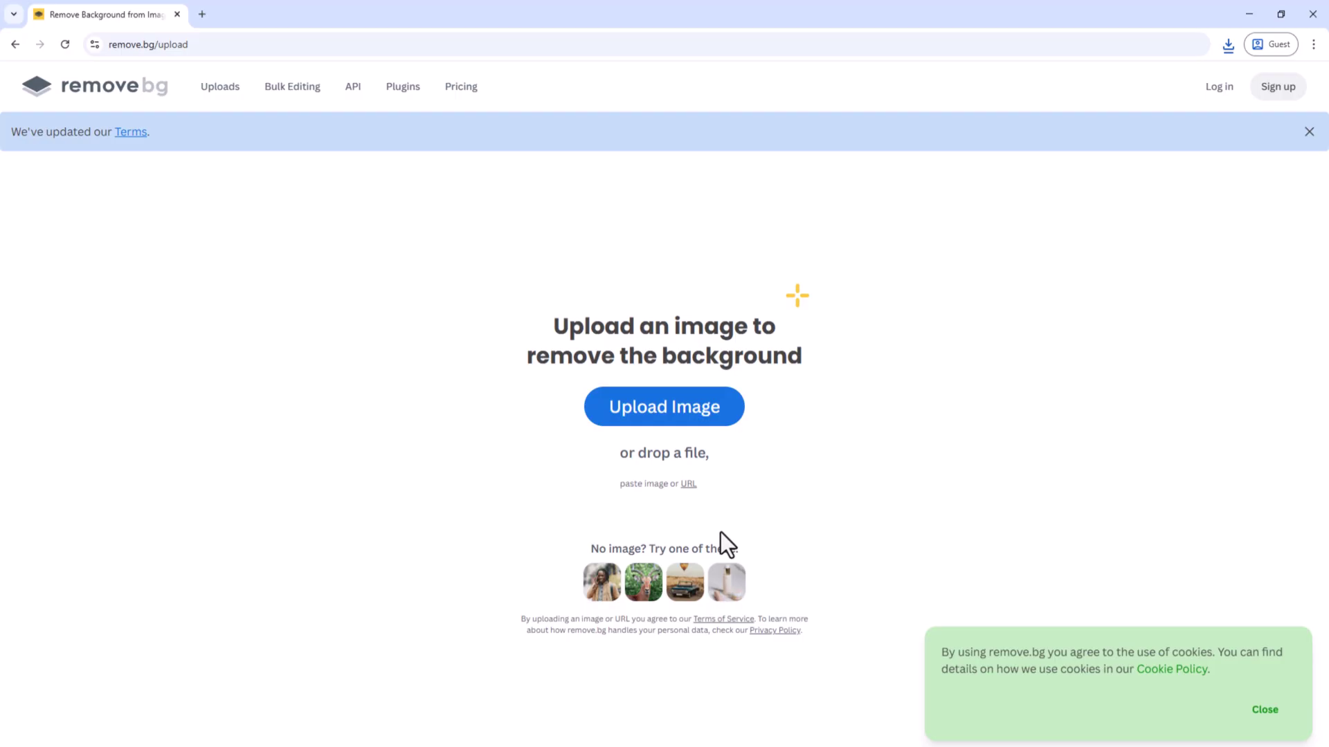
- Paste the auburn-haired woman's portrait with Ctrl+V to cut out its background
{"action": "key", "text": "ctrl+v"}
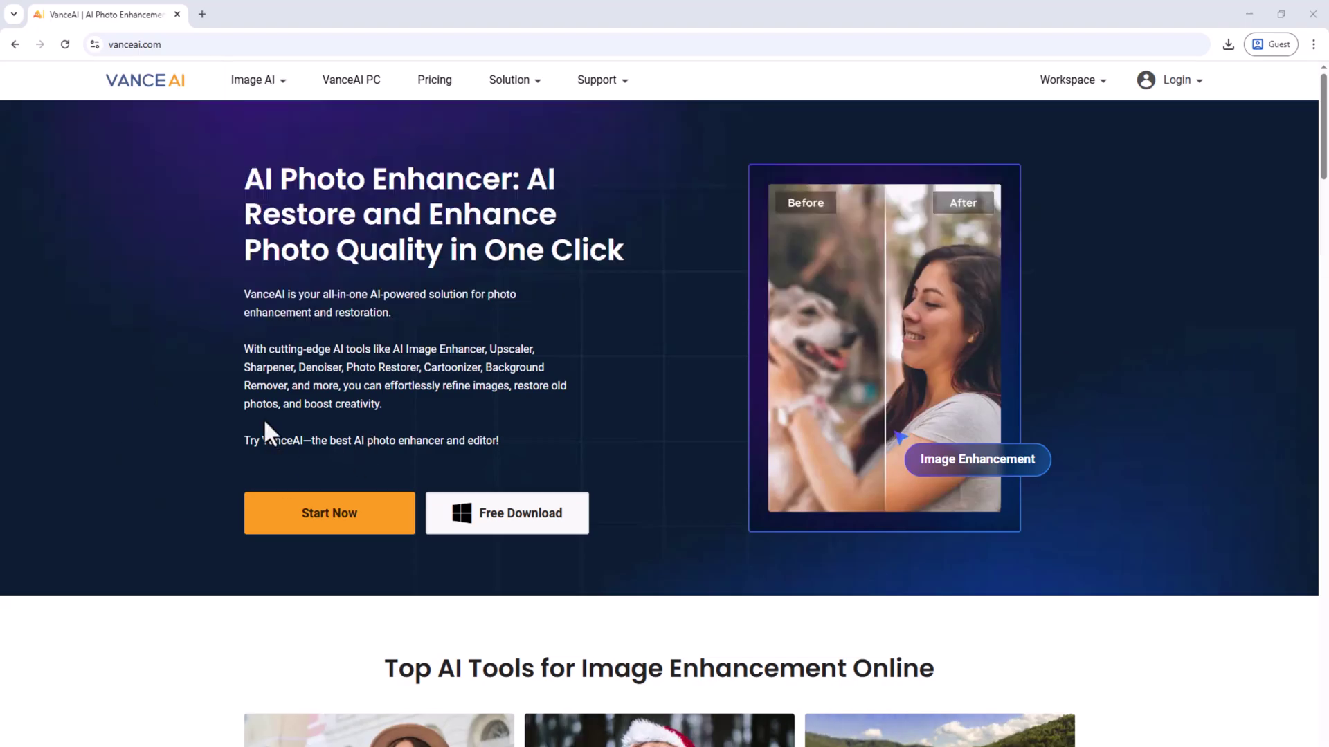
- Browse VanceAI's homepage and Image AI menu, then clear an accidental text highlight
{"action": "scroll", "coordinate": [565, 332], "scroll_direction": "down", "scroll_amount": 4}
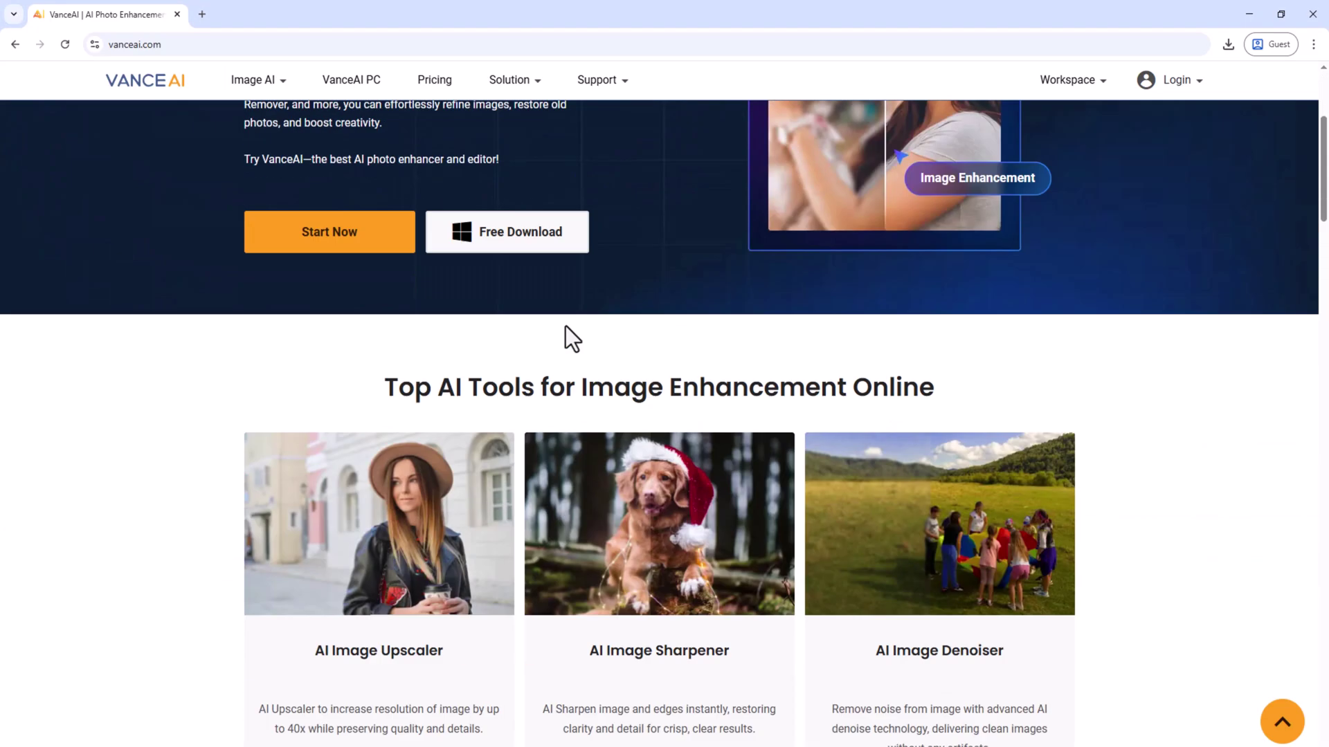
{"action": "scroll", "coordinate": [565, 327], "scroll_direction": "down", "scroll_amount": 9}
{"action": "scroll", "coordinate": [565, 332], "scroll_direction": "up", "scroll_amount": 7}
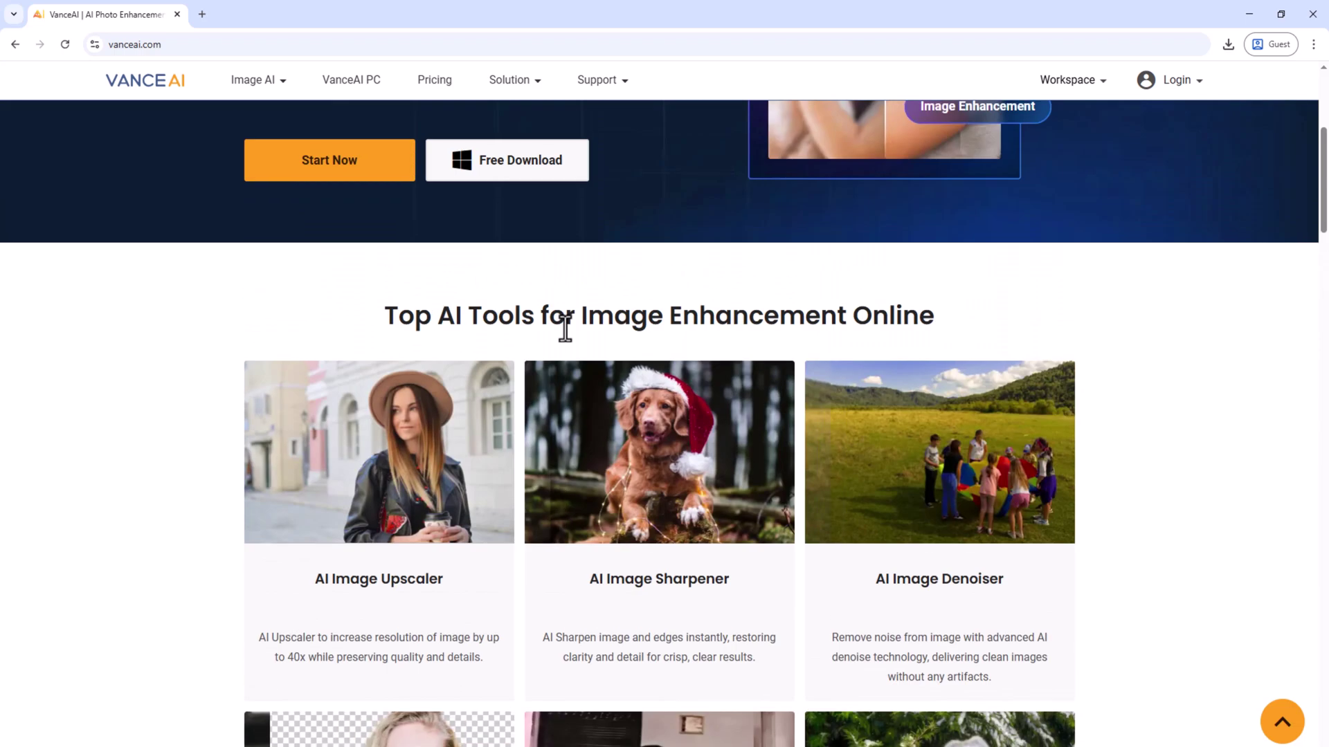
{"action": "scroll", "coordinate": [564, 330], "scroll_direction": "up", "scroll_amount": 5}
{"action": "mouse_move", "coordinate": [256, 89]}
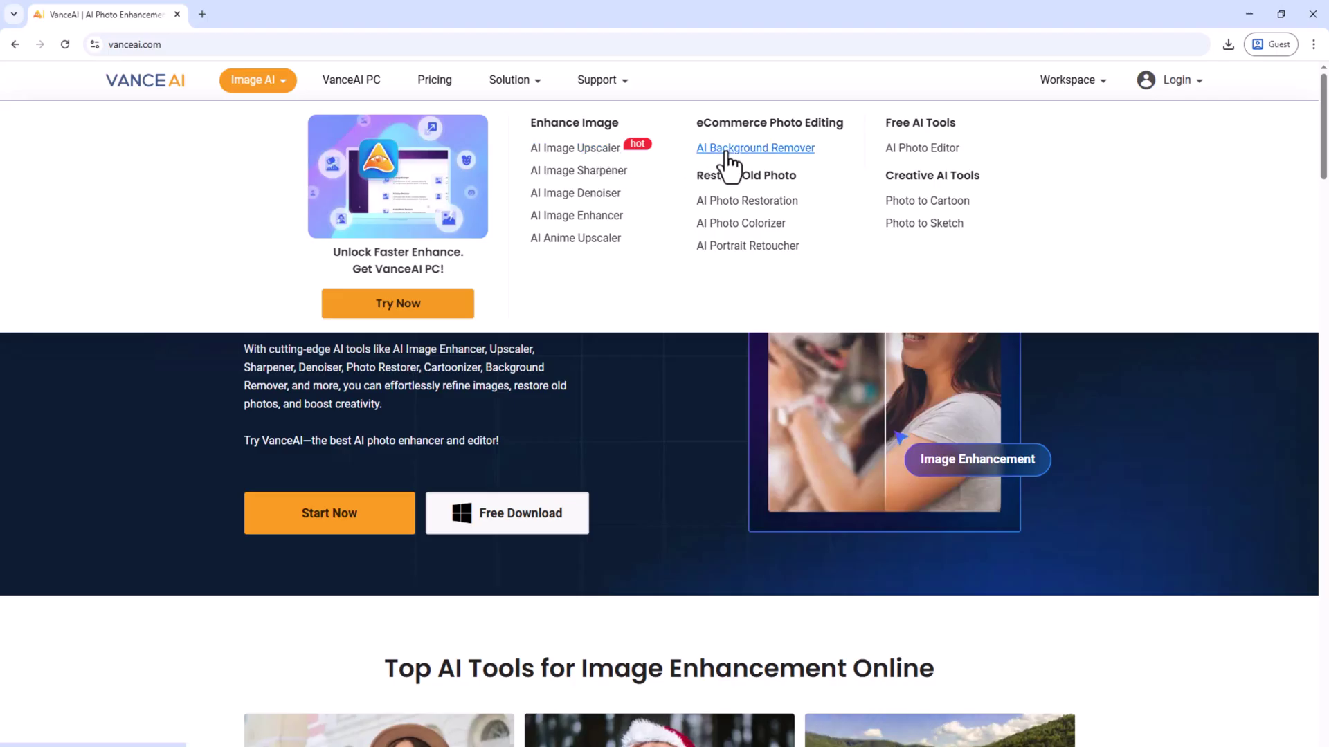
{"action": "left_click_drag", "start_coordinate": [921, 186], "coordinate": [917, 202]}
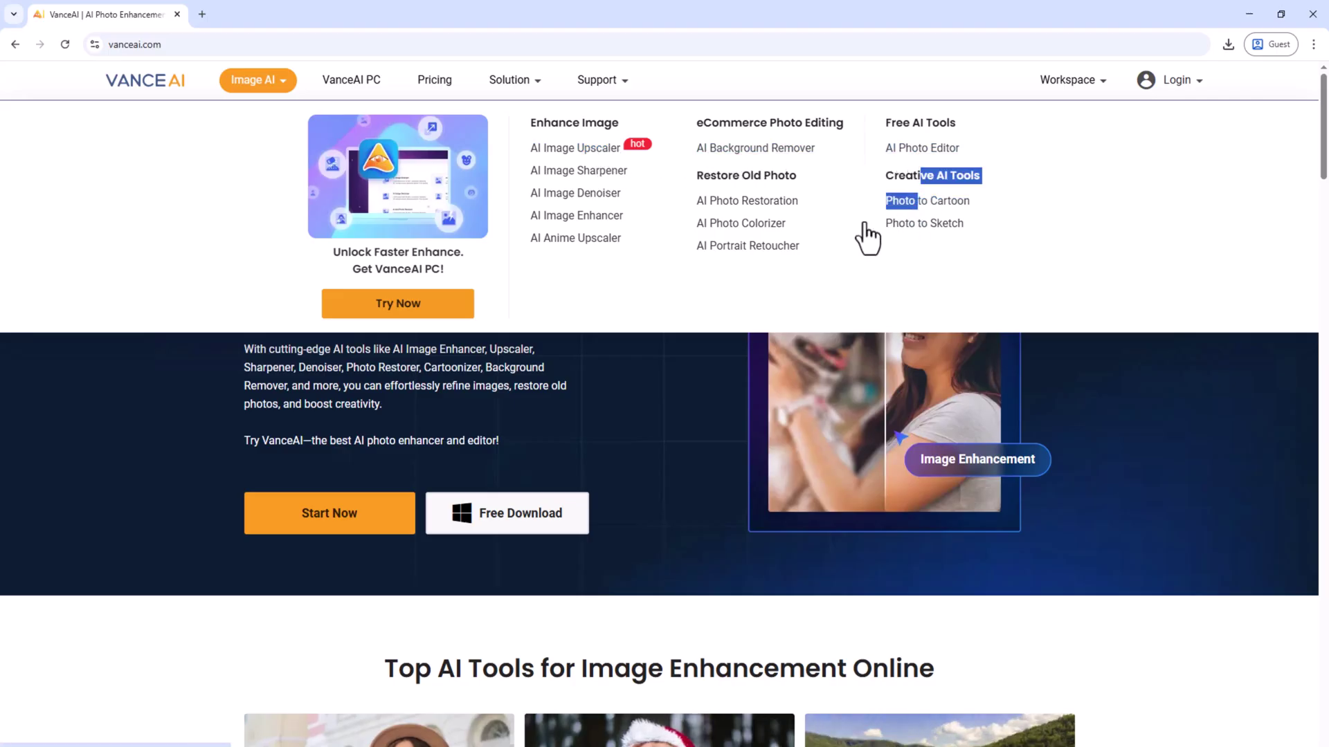
{"action": "left_click", "coordinate": [658, 277]}
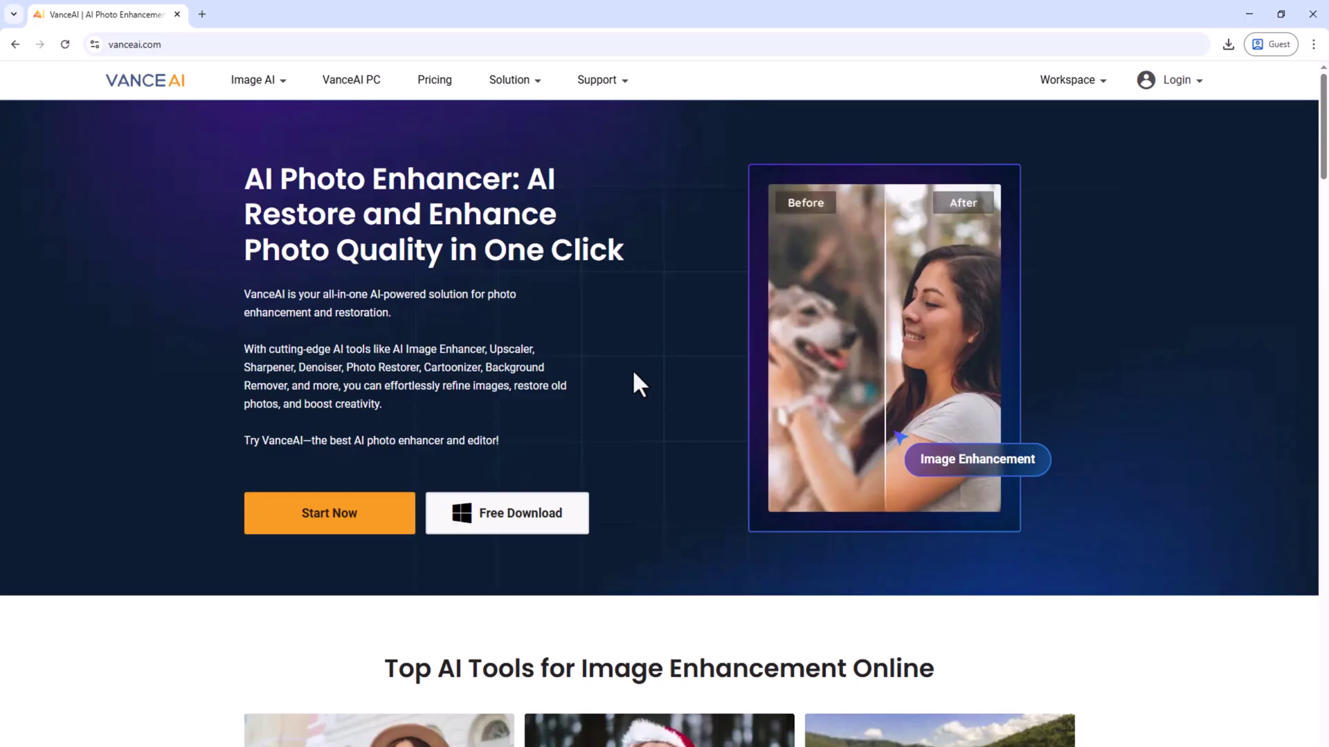
{"action": "left_click", "coordinate": [1310, 14]}
{"action": "left_click", "coordinate": [505, 462]}
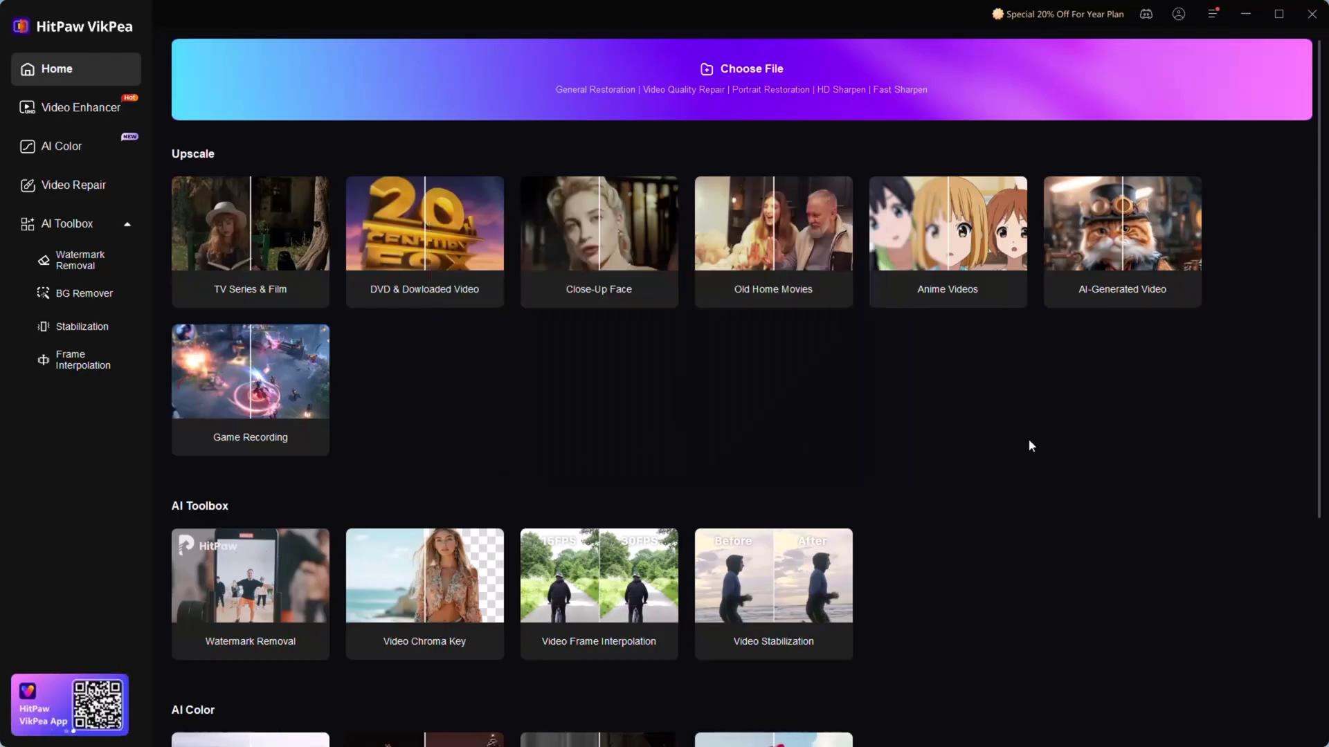
{"action": "scroll", "coordinate": [537, 346], "scroll_direction": "down", "scroll_amount": 5}
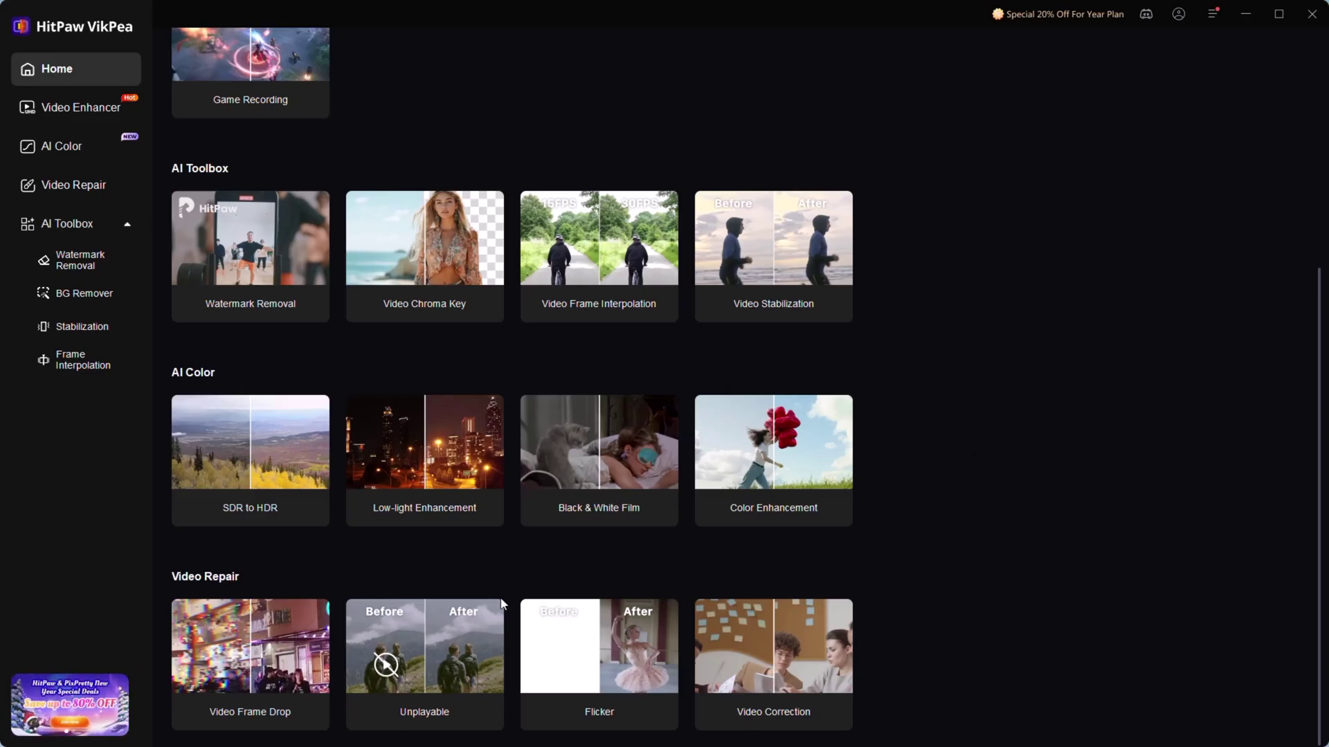
{"action": "scroll", "coordinate": [387, 415], "scroll_direction": "up", "scroll_amount": 5}
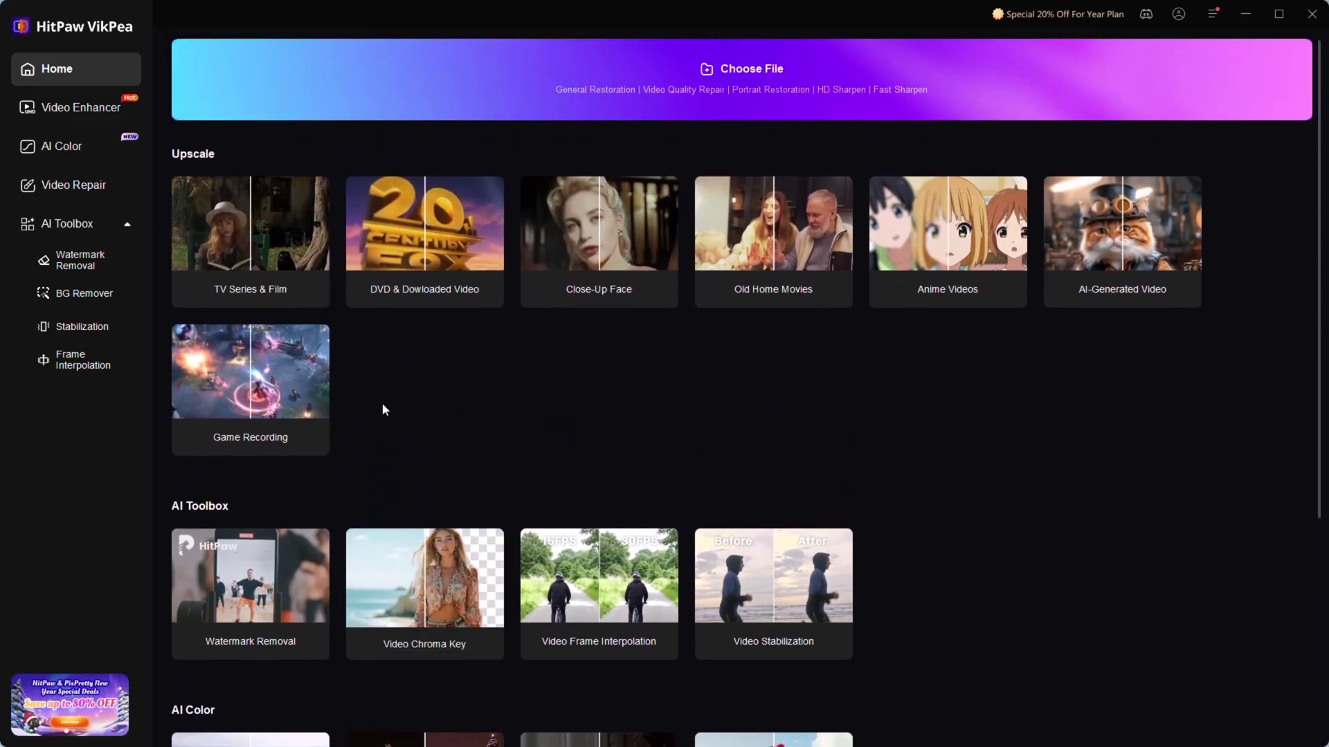
{"action": "left_click", "coordinate": [97, 107]}
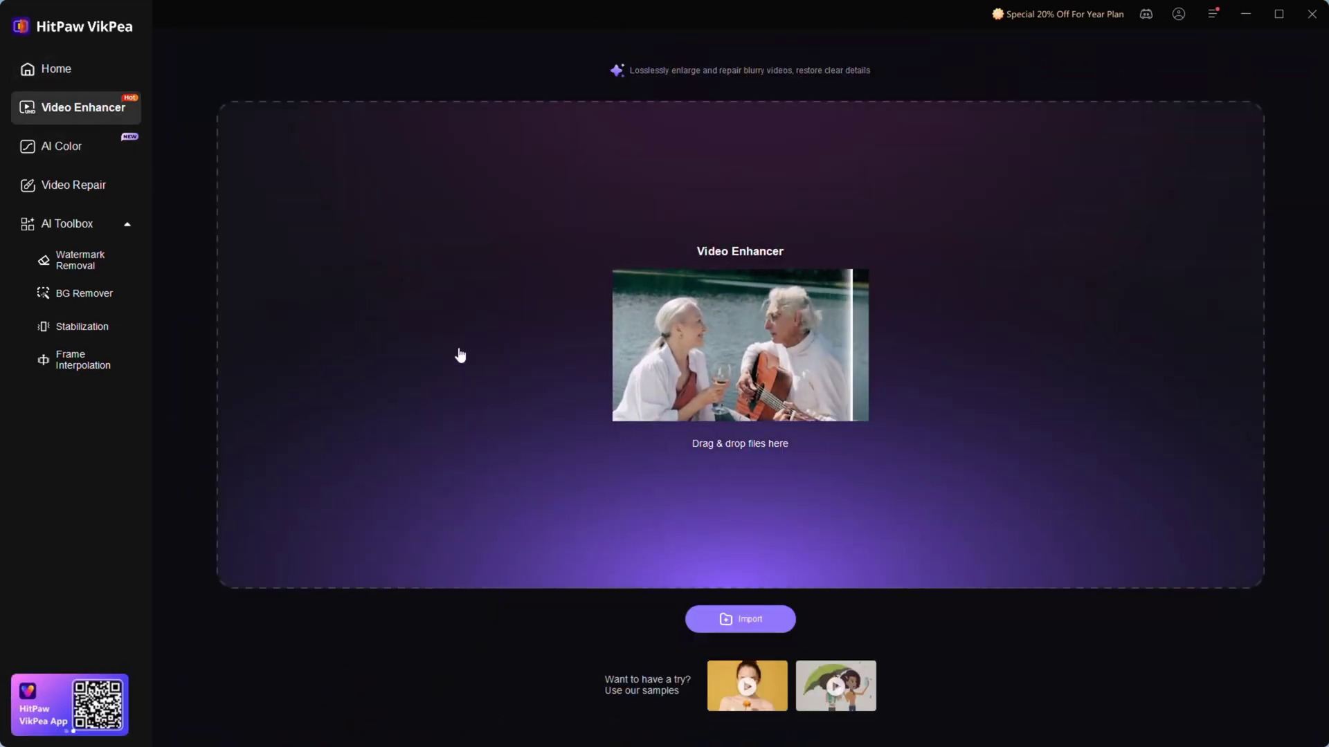
{"action": "left_click", "coordinate": [62, 147]}
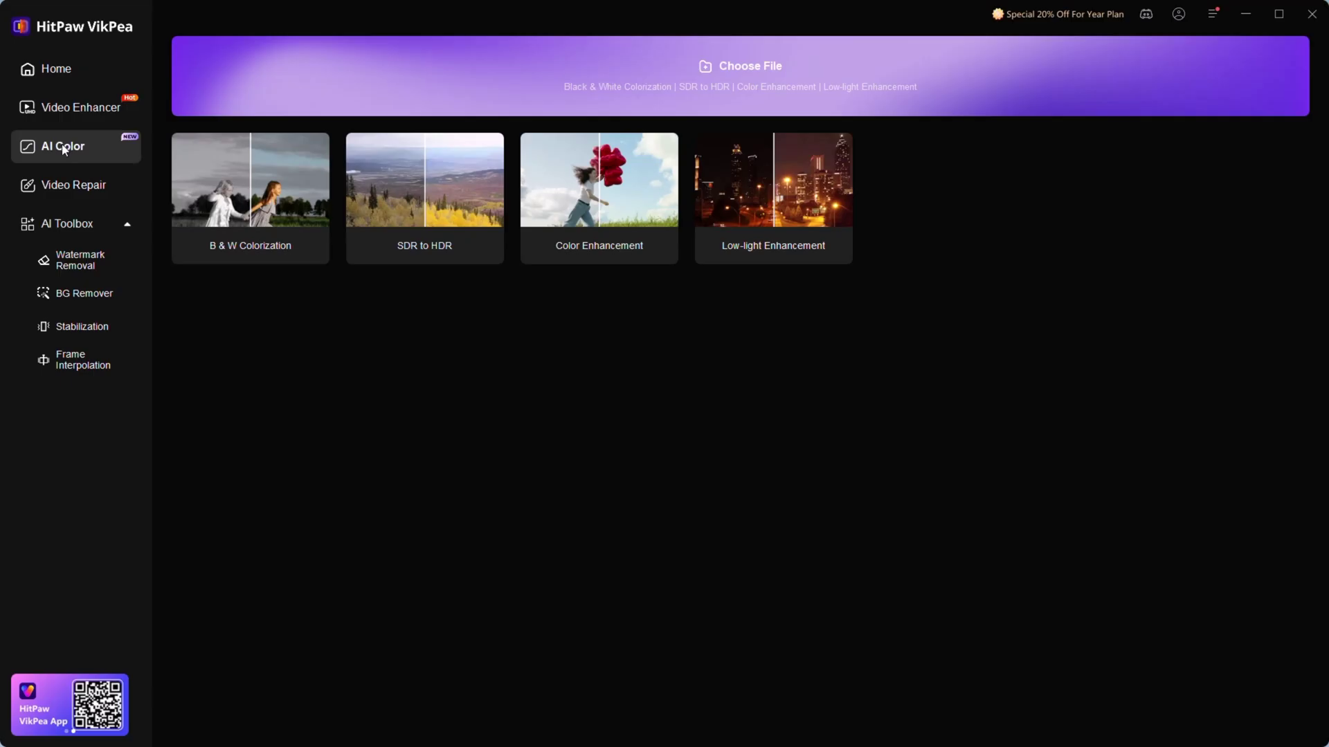
{"action": "left_click", "coordinate": [93, 193]}
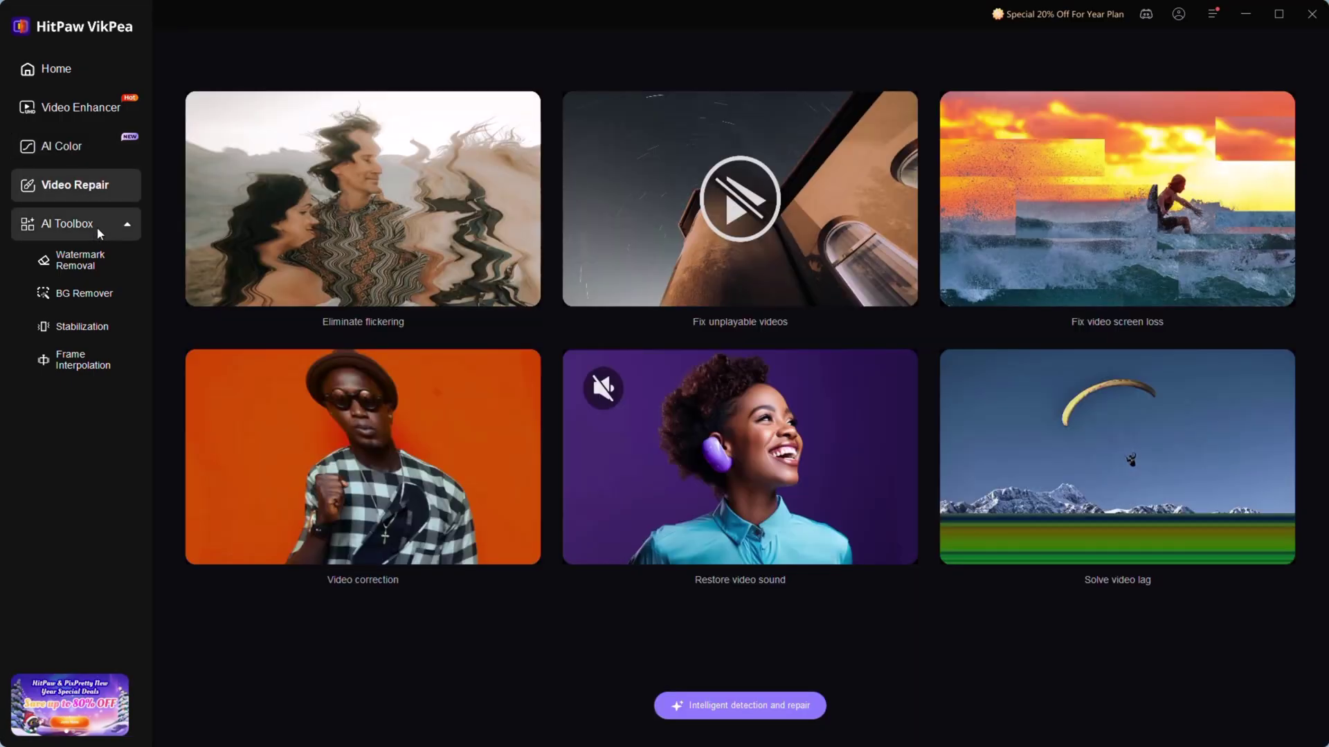
{"action": "left_click", "coordinate": [97, 227]}
{"action": "left_click", "coordinate": [99, 234]}
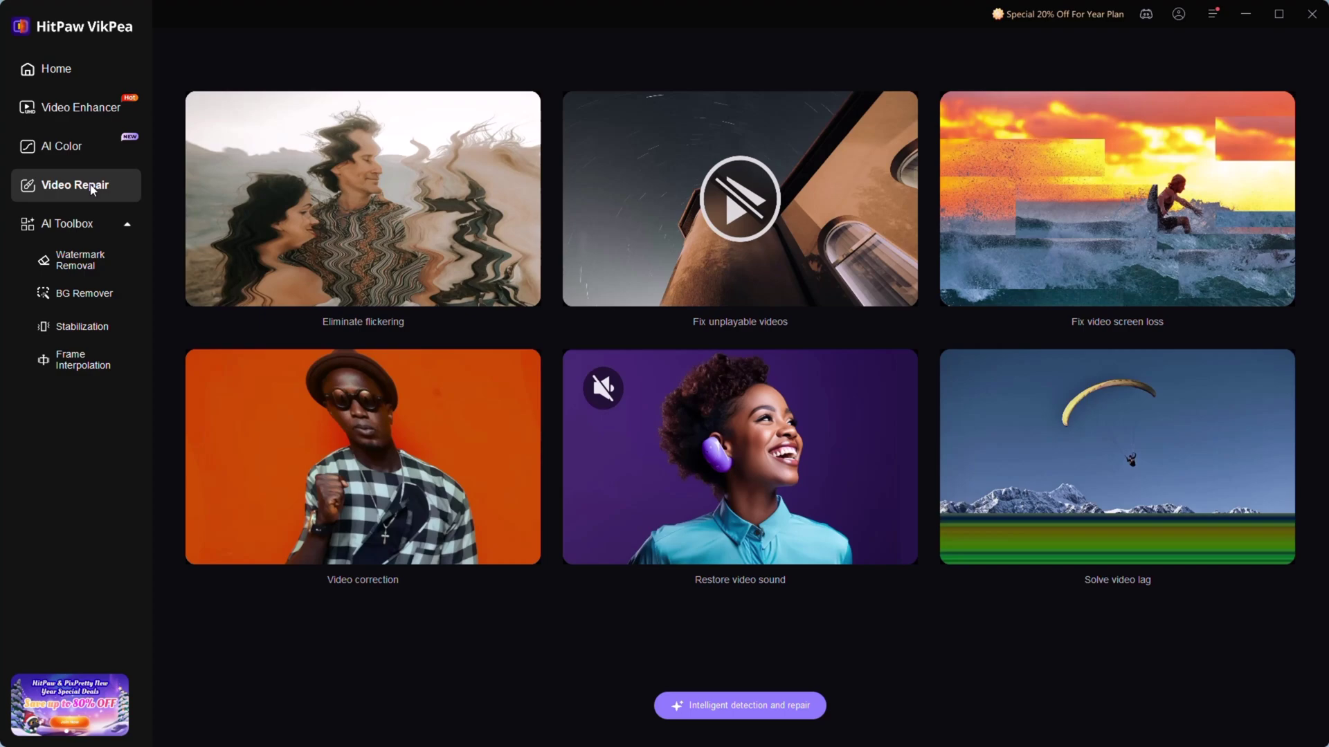
{"action": "left_click", "coordinate": [96, 364]}
{"action": "left_click", "coordinate": [81, 107]}
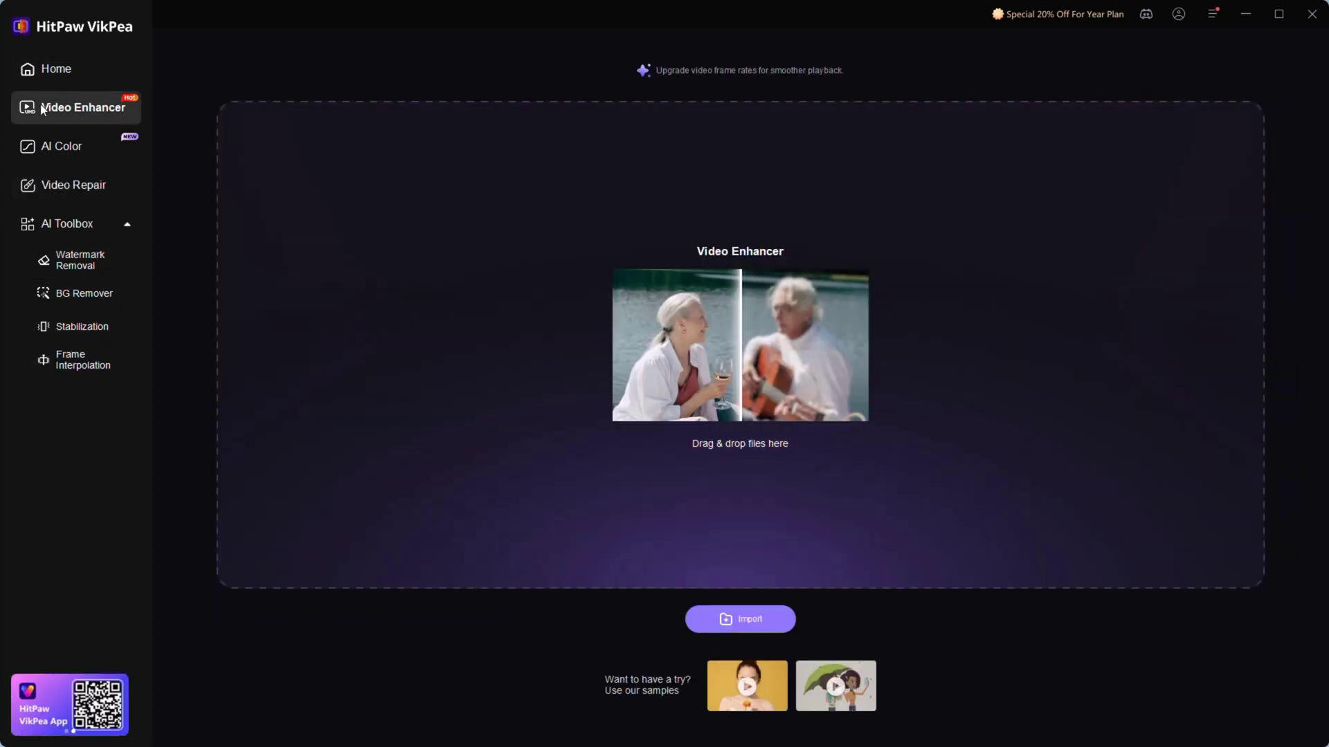
{"action": "left_click", "coordinate": [56, 70]}
{"action": "scroll", "coordinate": [1015, 438], "scroll_direction": "down", "scroll_amount": 5}
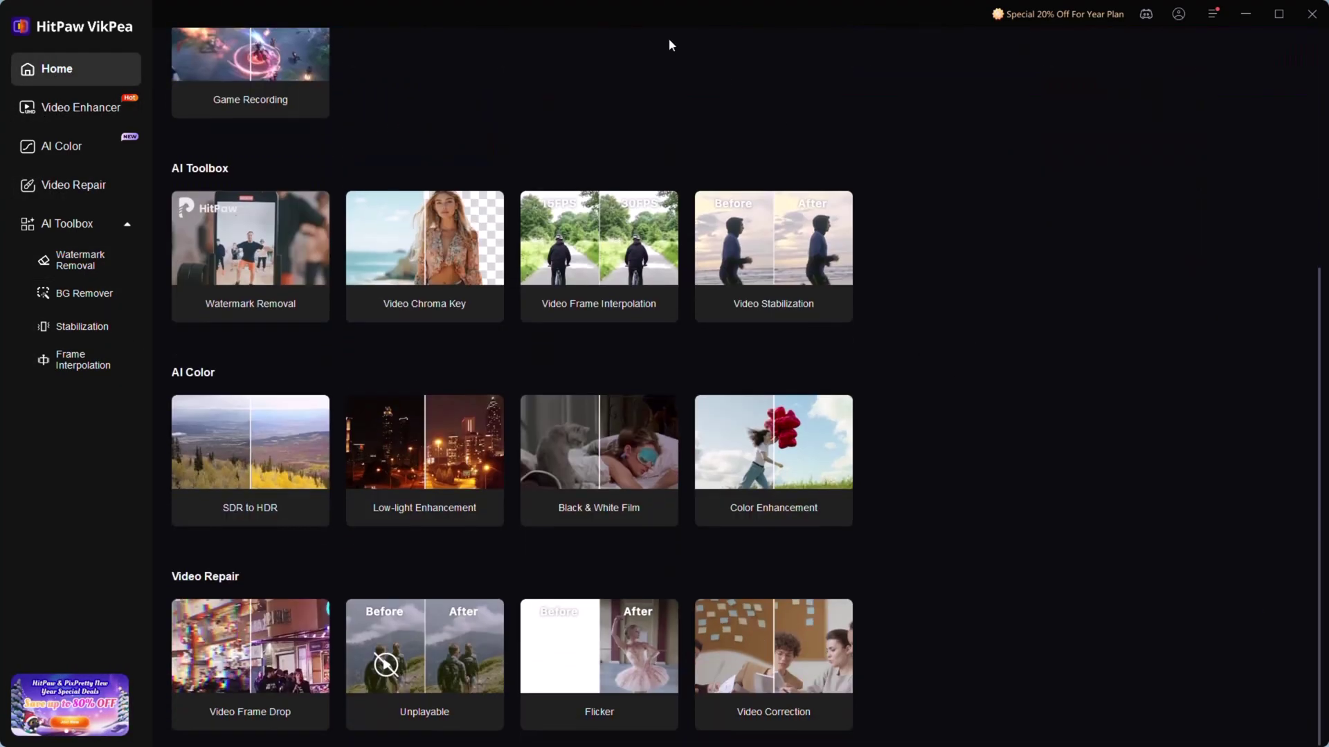